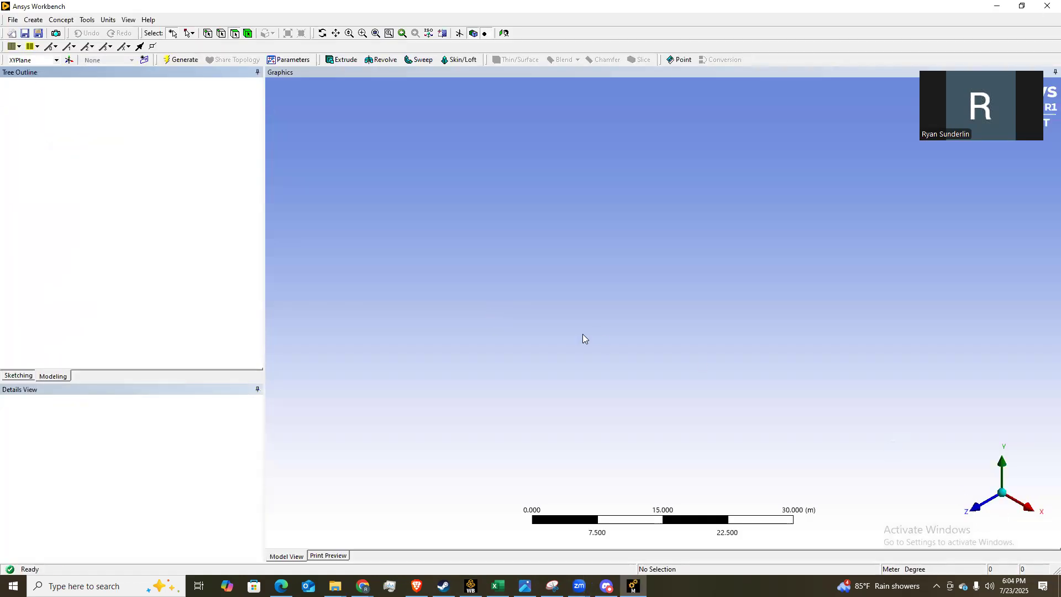
Sketch a rectangle about 11.3 m by 4.35 m on the XY plane, with its lower-left corner at the origin.
click(979, 505)
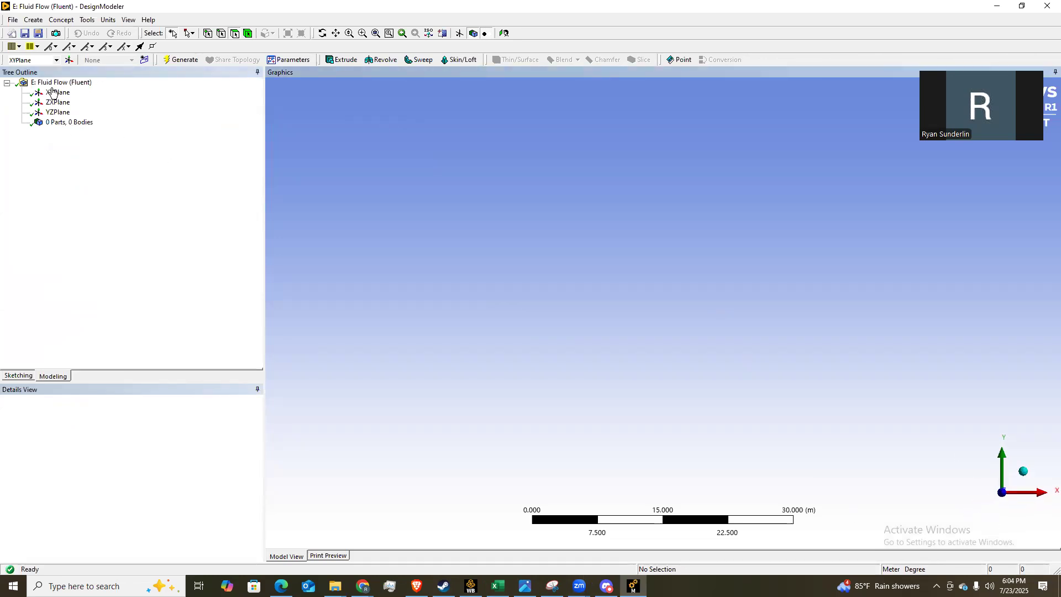
click(9, 375)
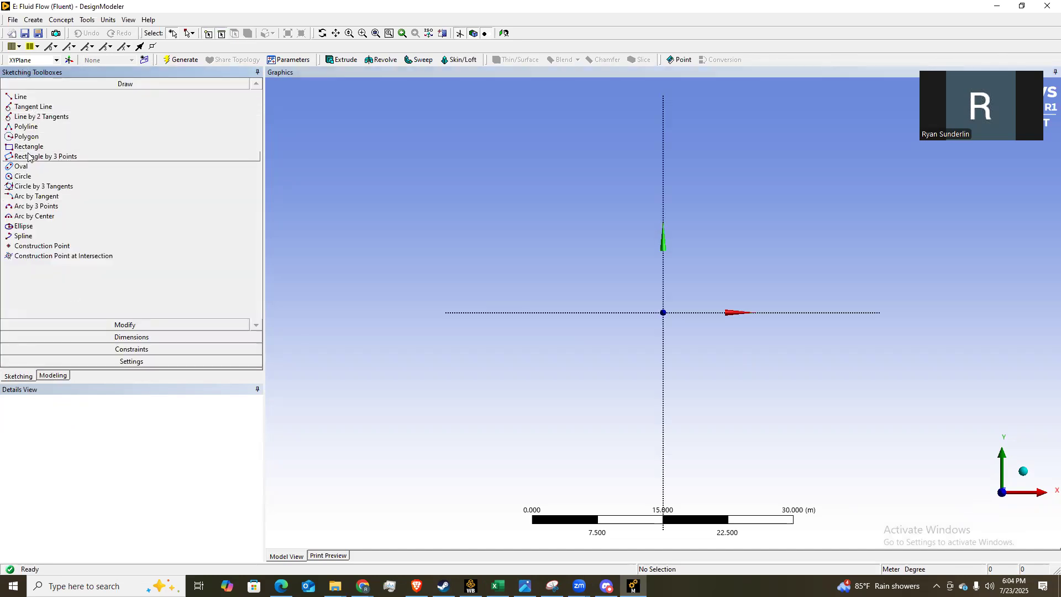
click(28, 147)
click(663, 312)
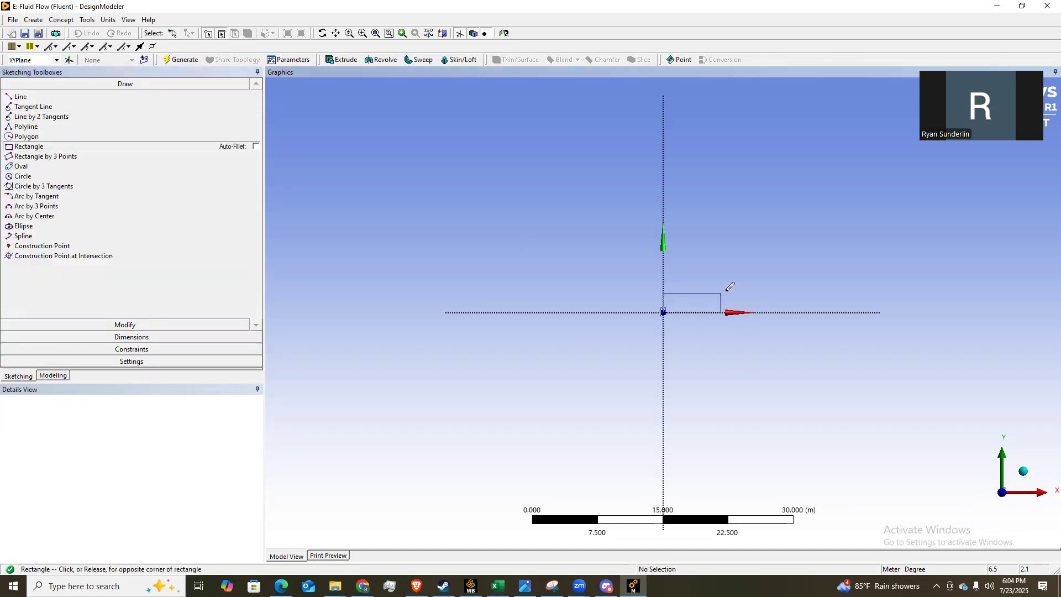
click(758, 277)
ctrl+middle_drag(748, 225, 585, 256)
Add a horizontal dimension across the rectangle's top edge and a vertical dimension along its left edge.
click(132, 337)
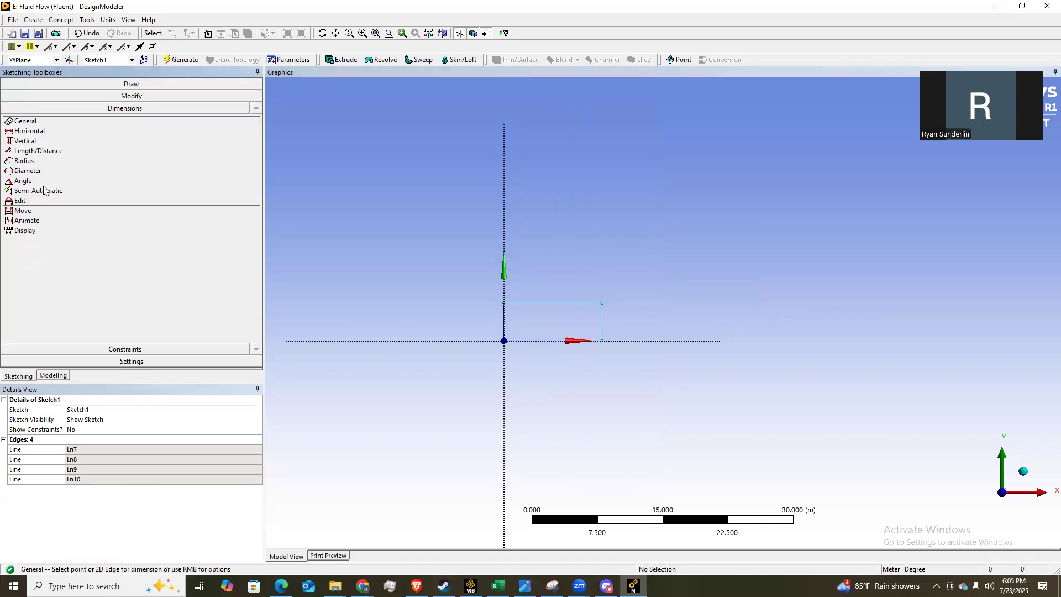
click(29, 131)
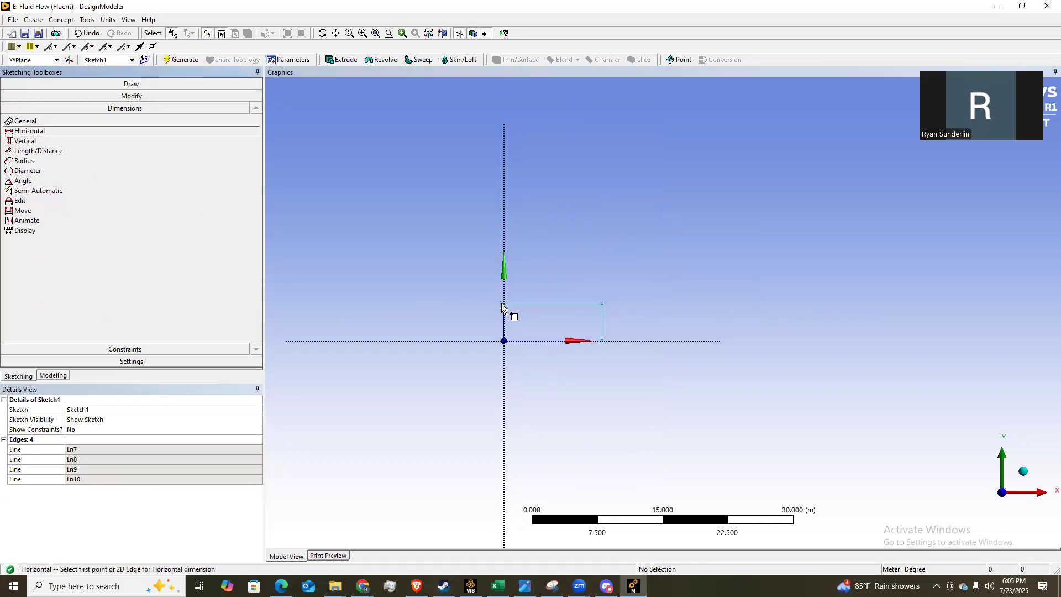
click(503, 303)
click(602, 302)
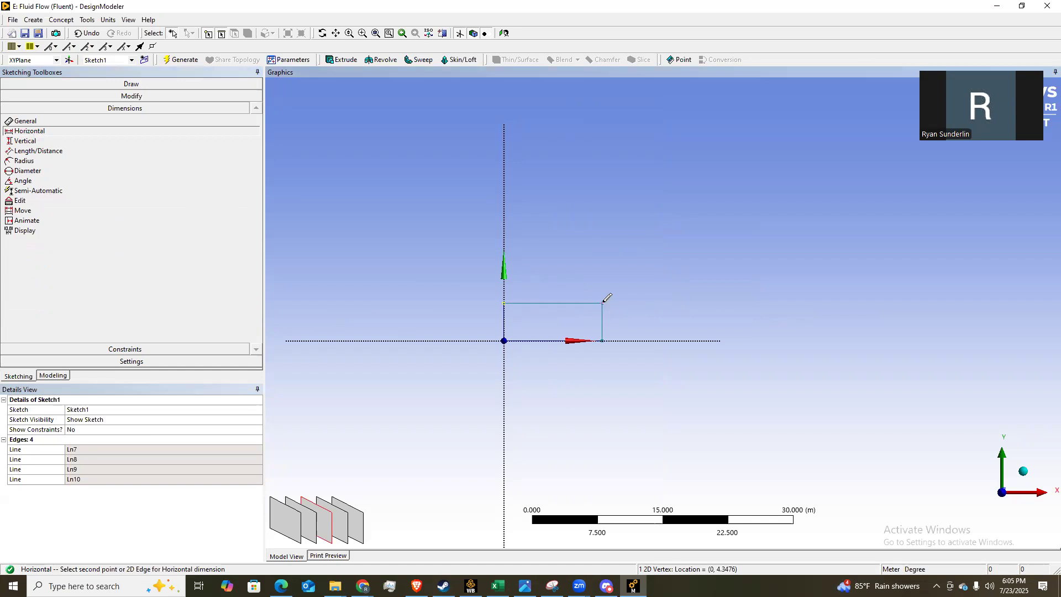
click(554, 285)
click(25, 141)
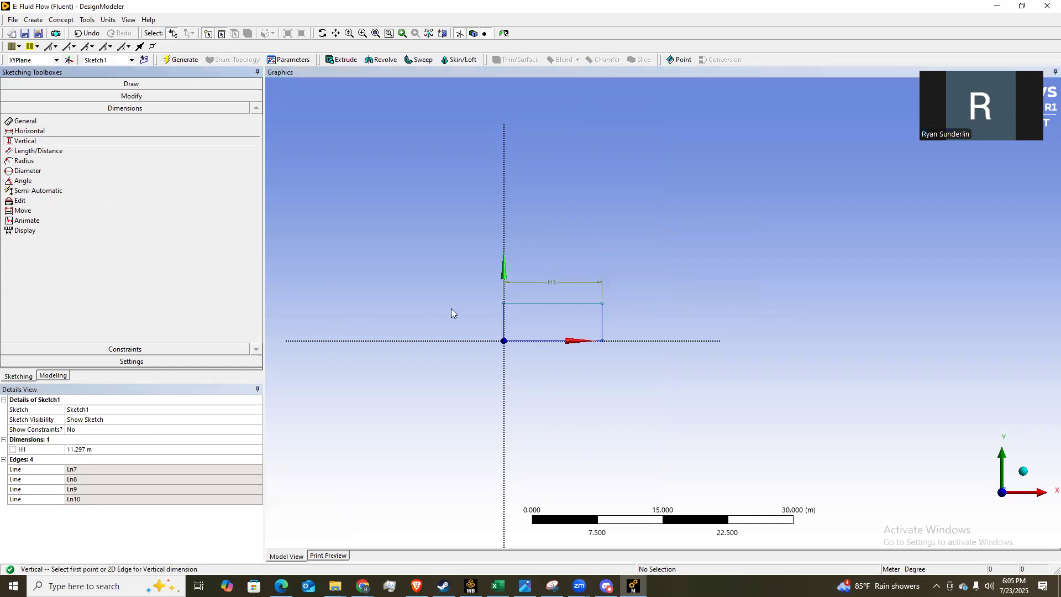
click(503, 303)
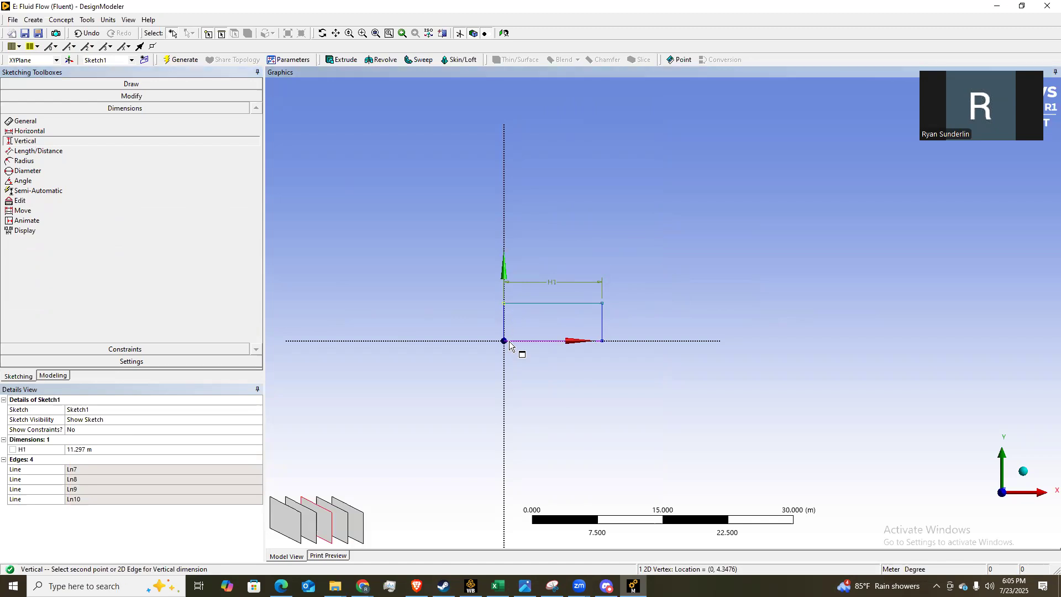
click(502, 341)
click(490, 326)
scroll(611, 363, up, 4)
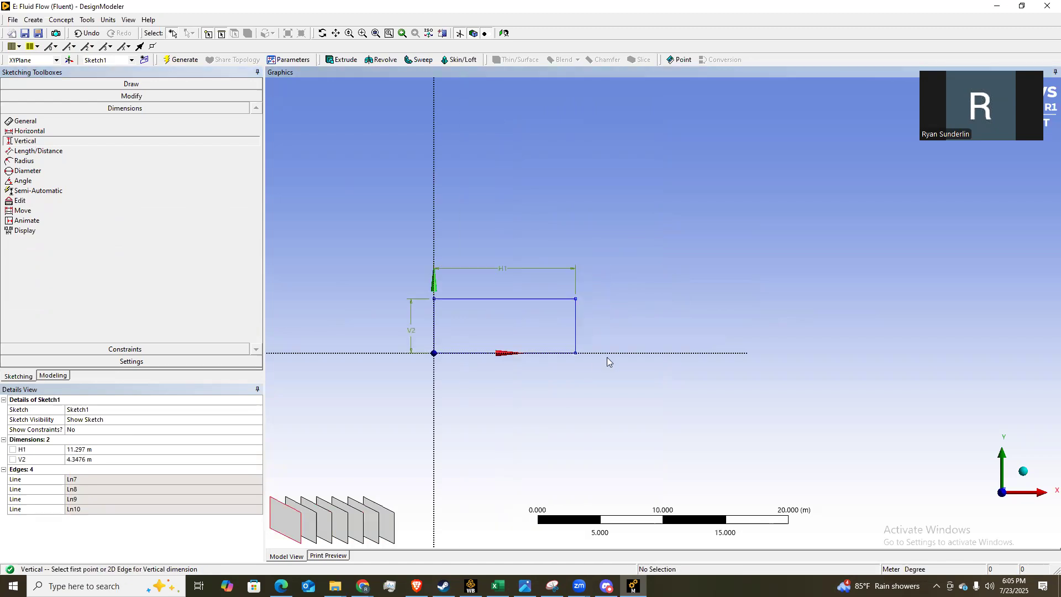
Set the rectangle's horizontal dimension to 1 m and its vertical dimension to 0.5 m.
click(86, 449)
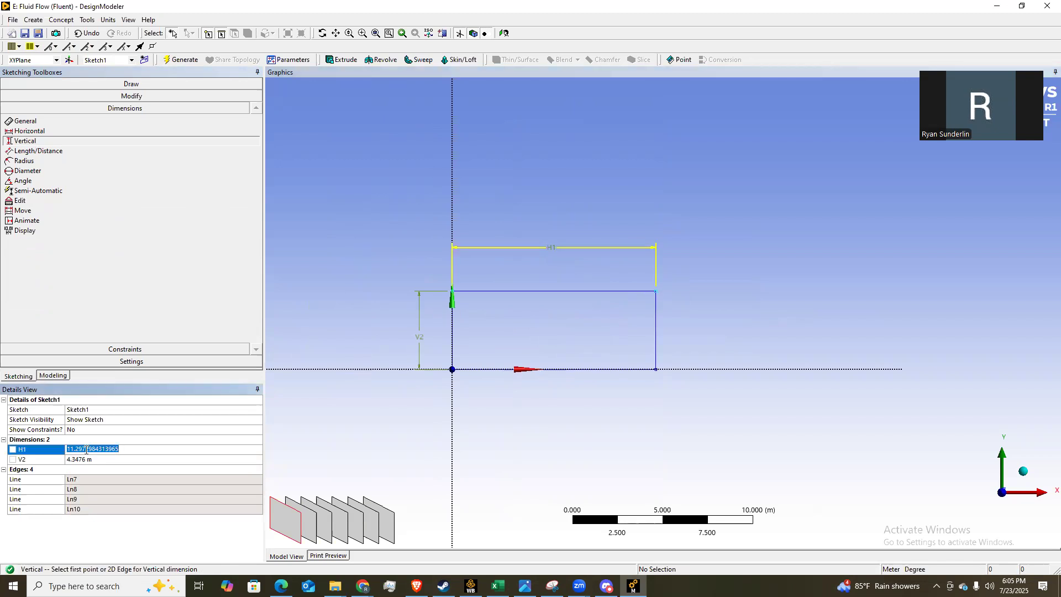
text(1)
key(Return)
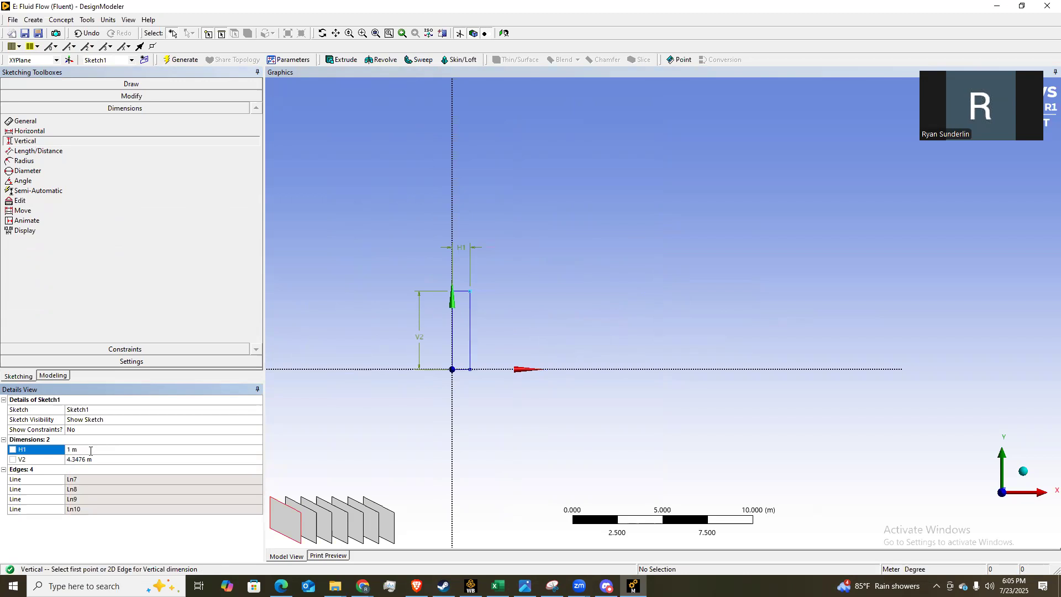
click(91, 460)
text(0.5)
key(Return)
Create a surface from the rectangle sketch with Surfaces From Sketches and generate it.
scroll(412, 386, up, 4)
ctrl+middle_drag(412, 385, 661, 340)
ctrl+middle_drag(522, 378, 669, 351)
scroll(669, 352, up, 2)
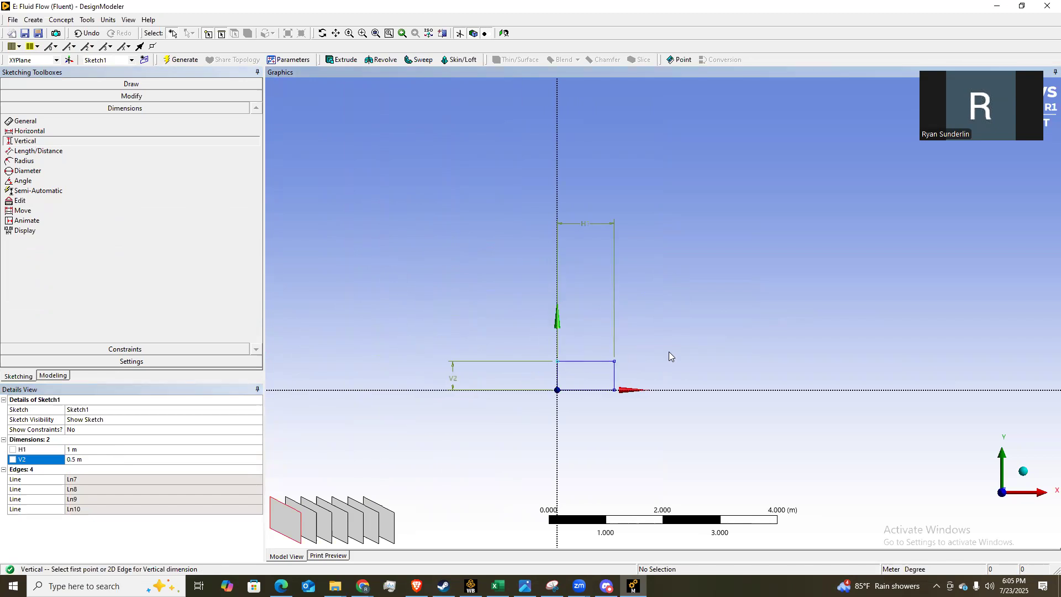
scroll(625, 375, up, 4)
ctrl+middle_drag(608, 379, 761, 254)
scroll(636, 364, up, 4)
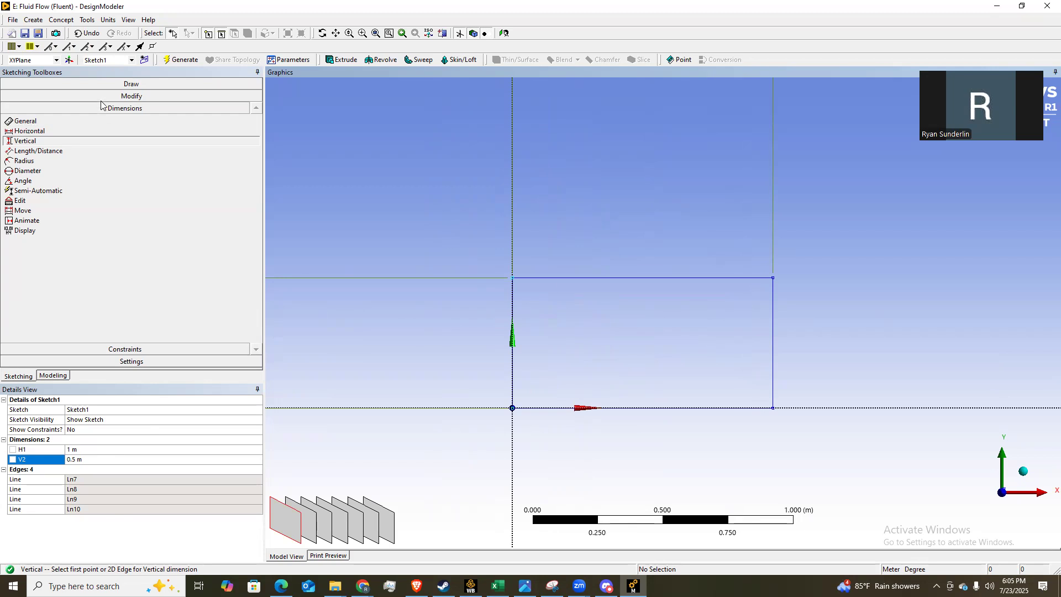
click(61, 21)
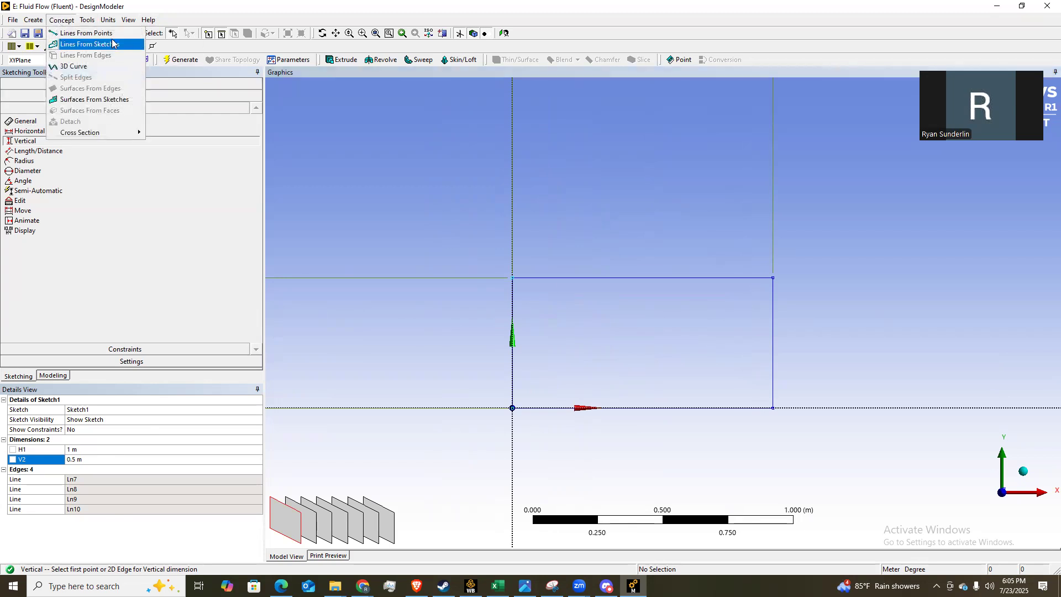
click(94, 99)
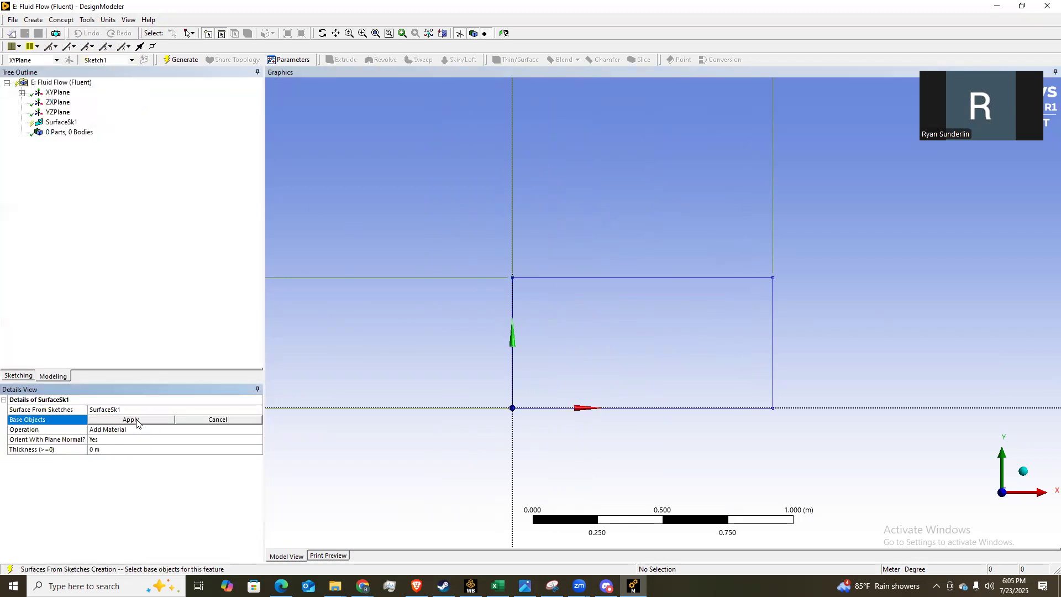
click(512, 305)
ctrl+click(551, 278)
ctrl+click(641, 408)
ctrl+click(772, 363)
click(167, 420)
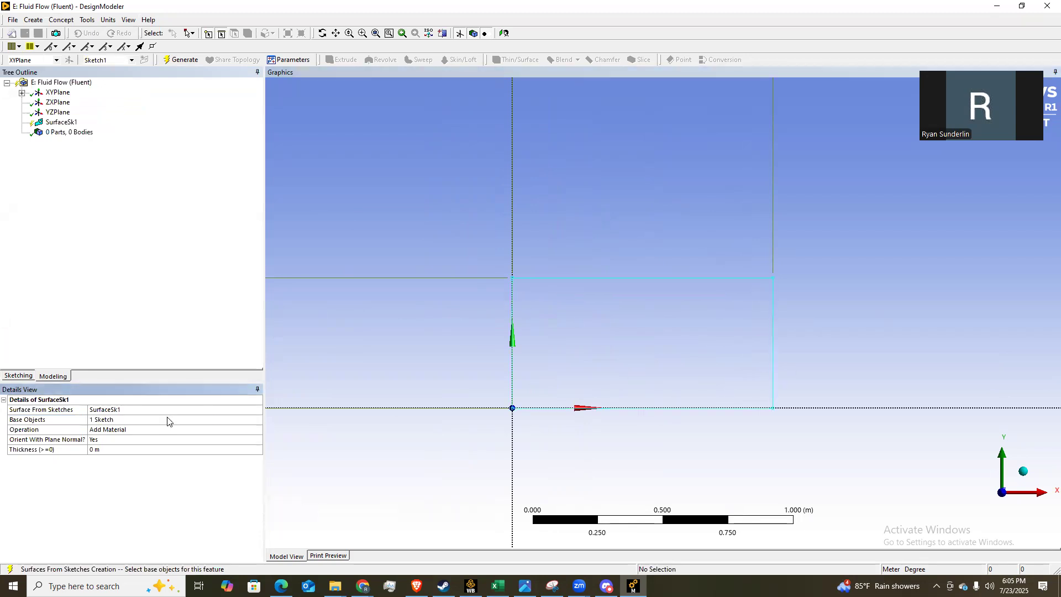
click(181, 60)
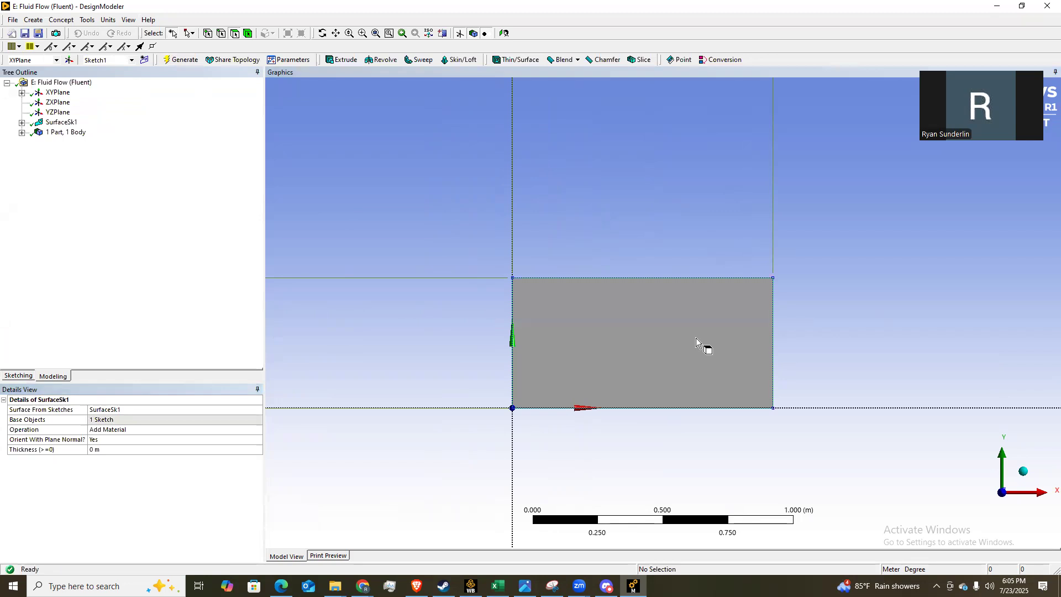
Close DesignModeler and open the mesh of Fluid Flow (Fluent) system E in Meshing.
scroll(695, 337, down, 2)
ctrl+middle_drag(730, 246, 664, 255)
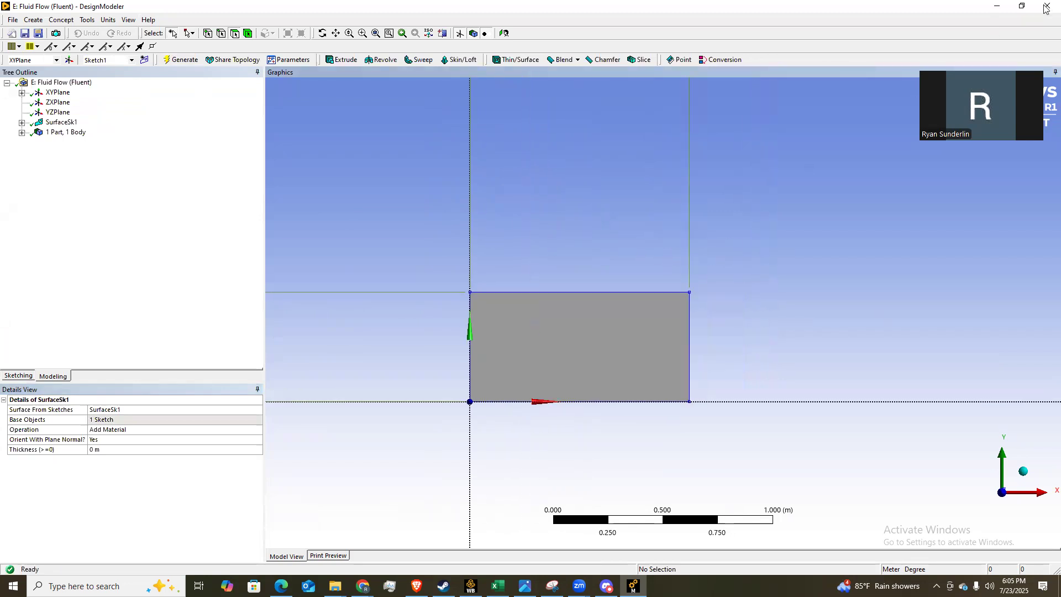
key(alt+F4)
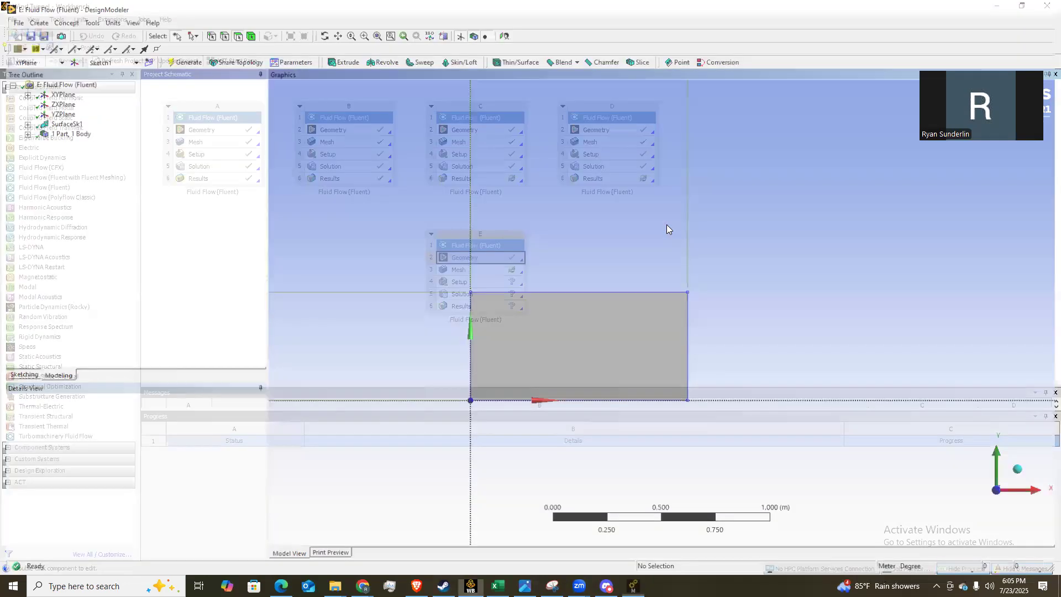
double_click(480, 275)
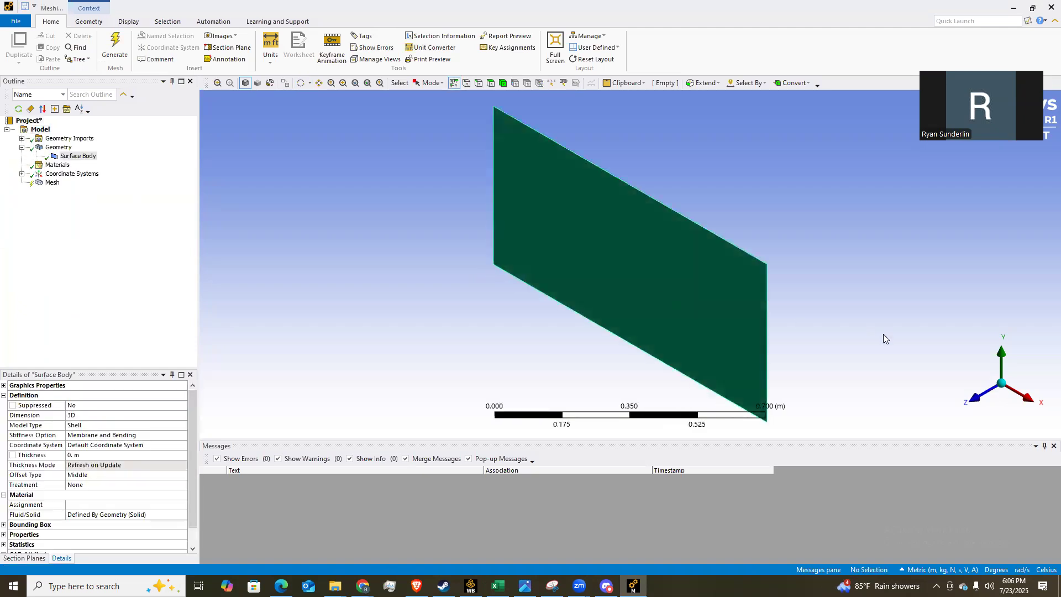
Face the surface body along the Z axis and generate a mesh with the default settings.
click(974, 397)
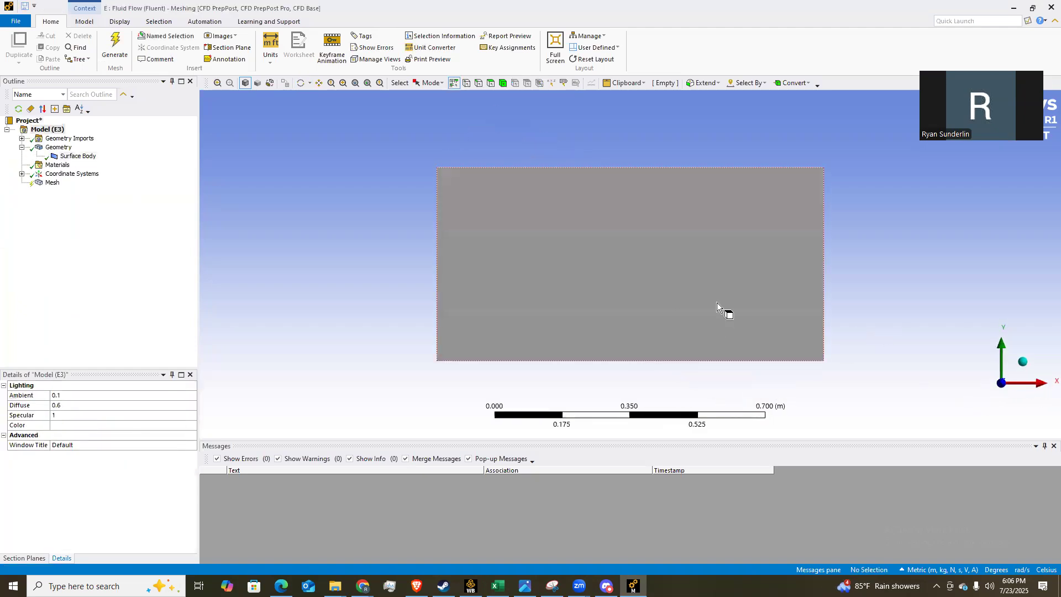
click(52, 182)
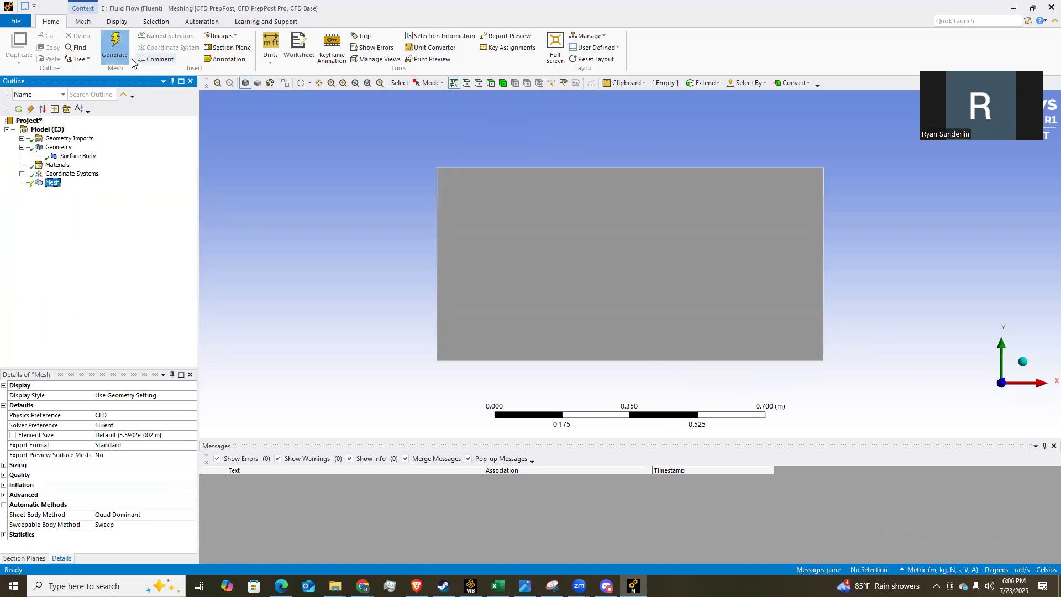
click(128, 59)
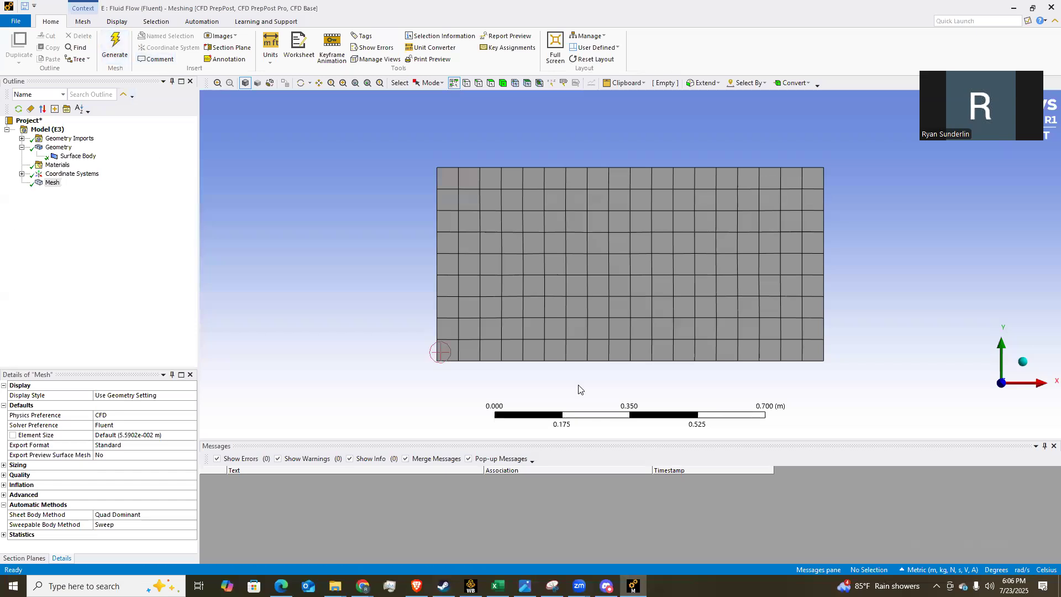
scroll(596, 367, down, 1)
scroll(595, 367, up, 1)
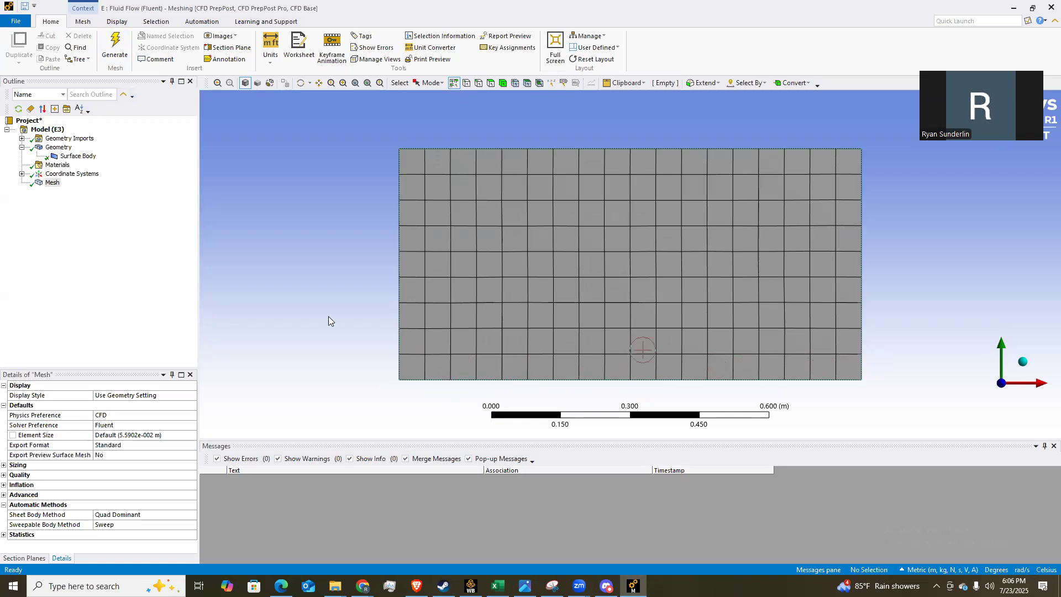
Insert a Face Meshing control on the mesh and apply it to the rectangular face.
right_click(50, 186)
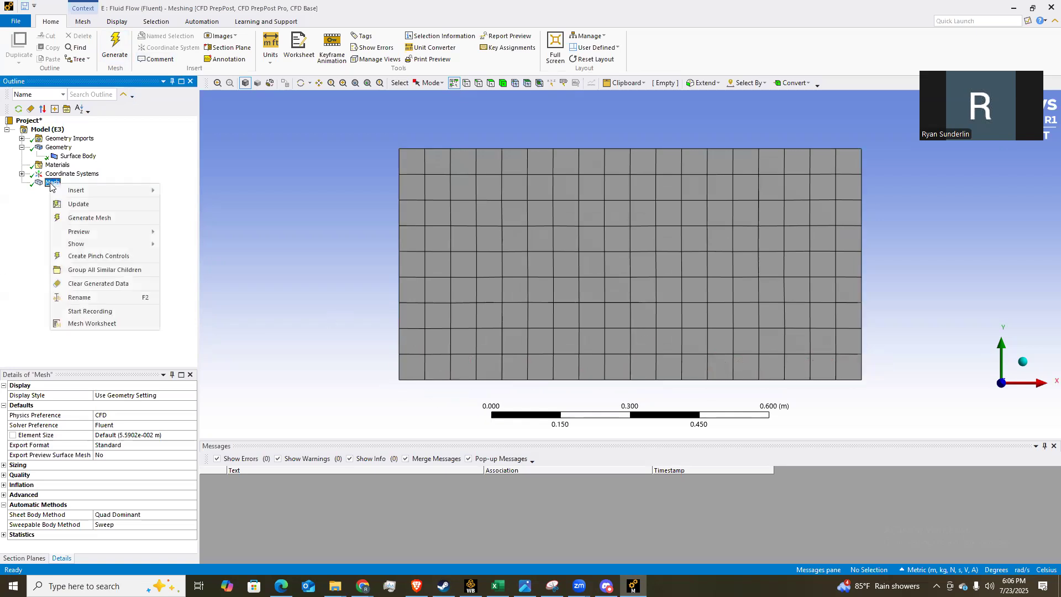
mouse_move(111, 190)
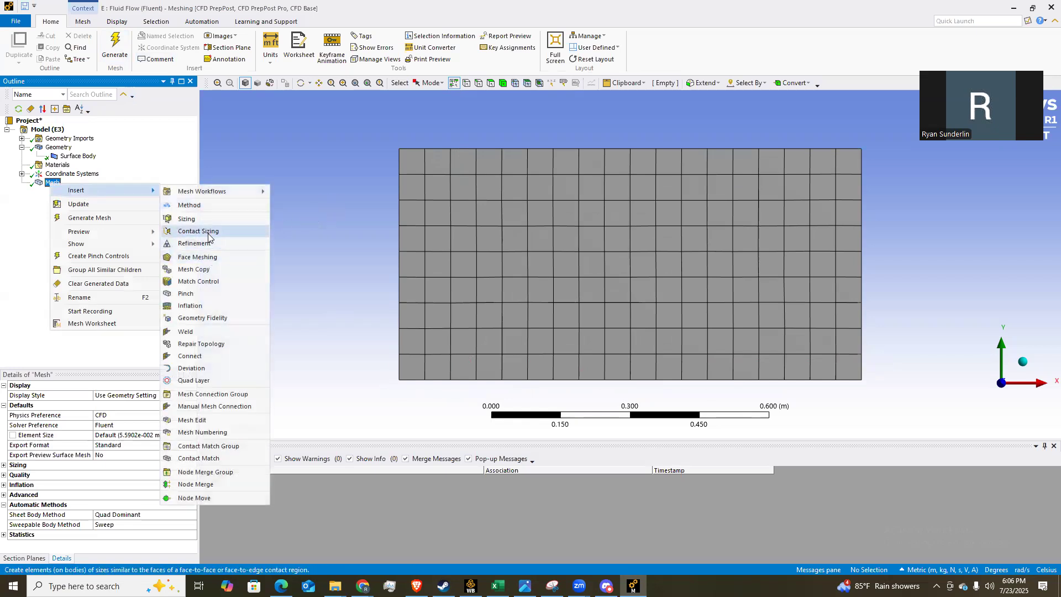
click(210, 257)
click(646, 194)
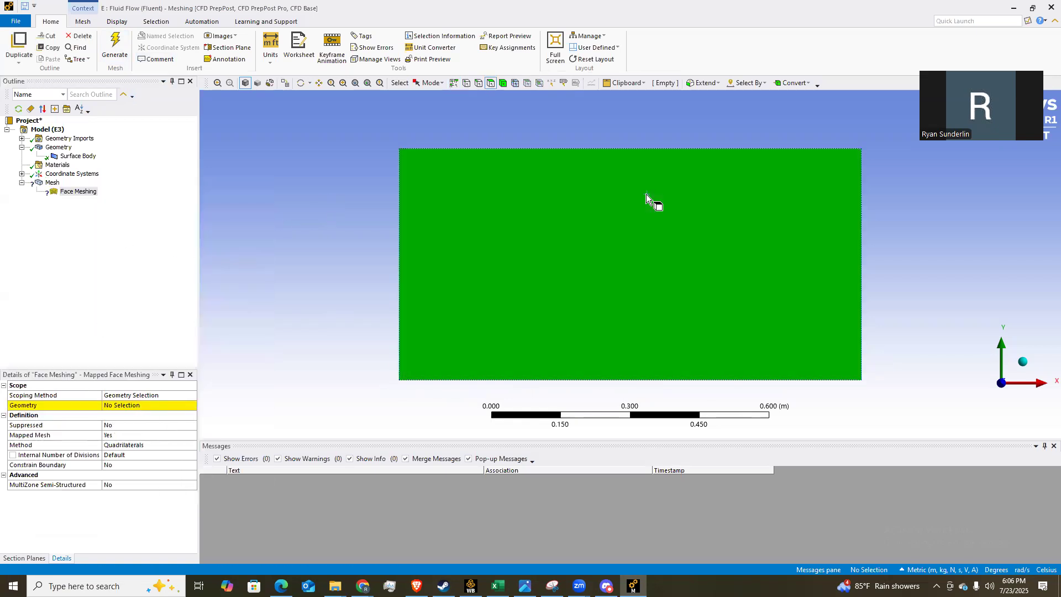
click(141, 409)
click(141, 407)
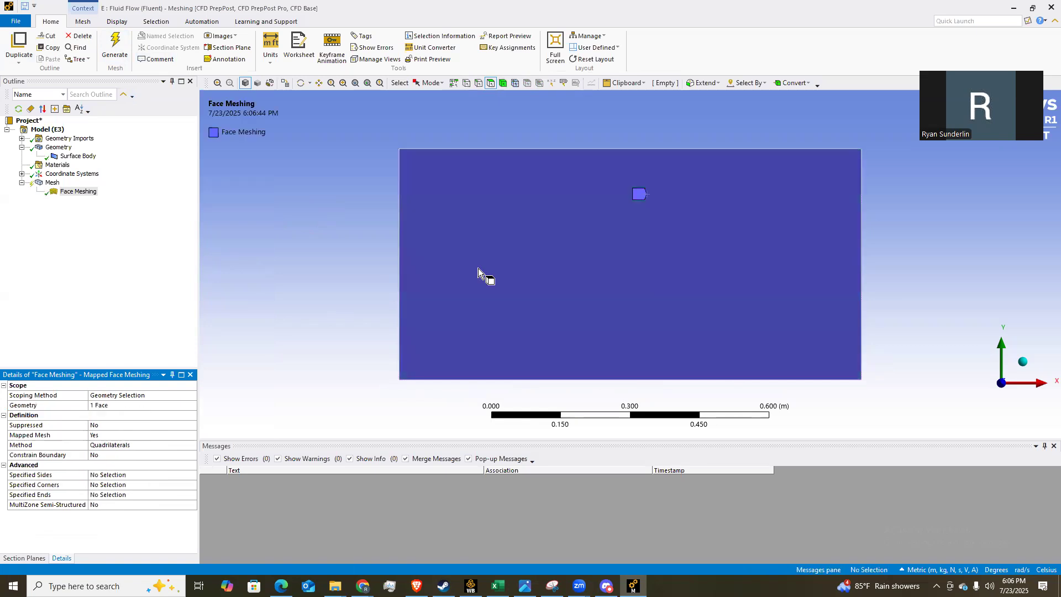
Insert a Sizing control on the mesh and apply it to the rectangle's top and bottom edges.
right_click(52, 183)
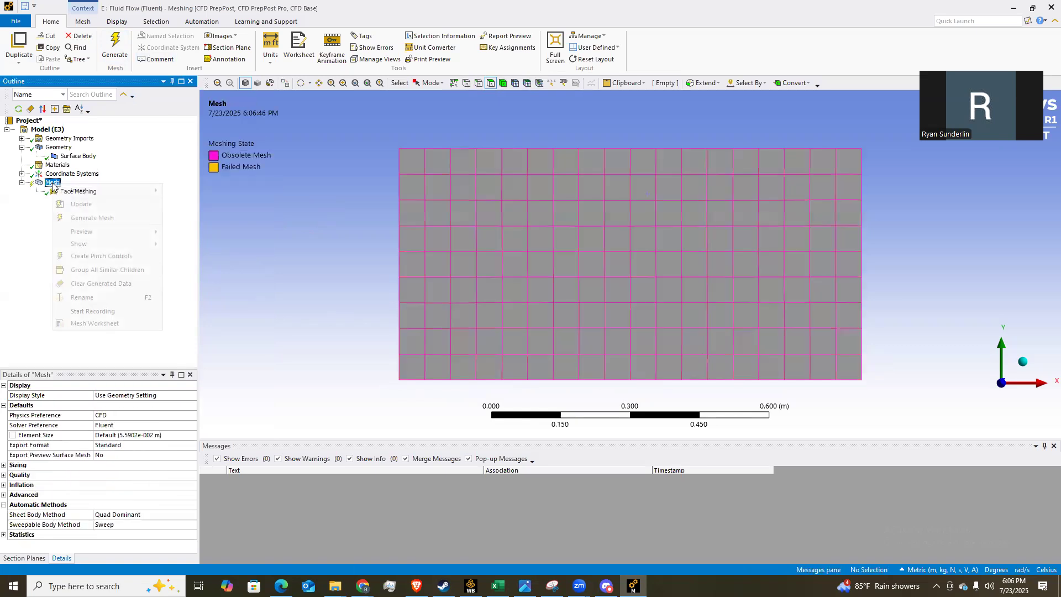
mouse_move(87, 191)
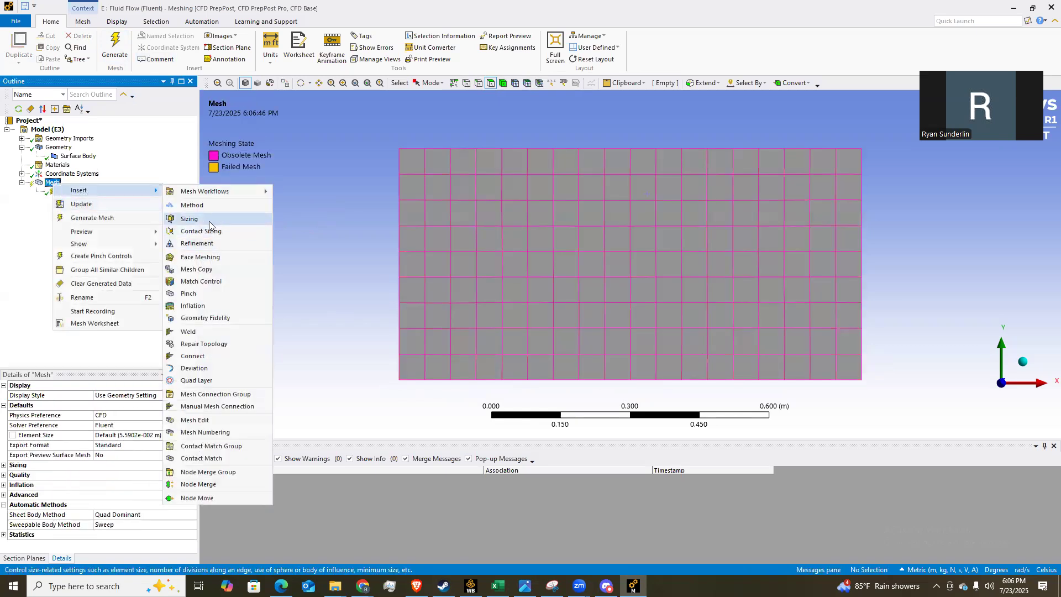
click(208, 219)
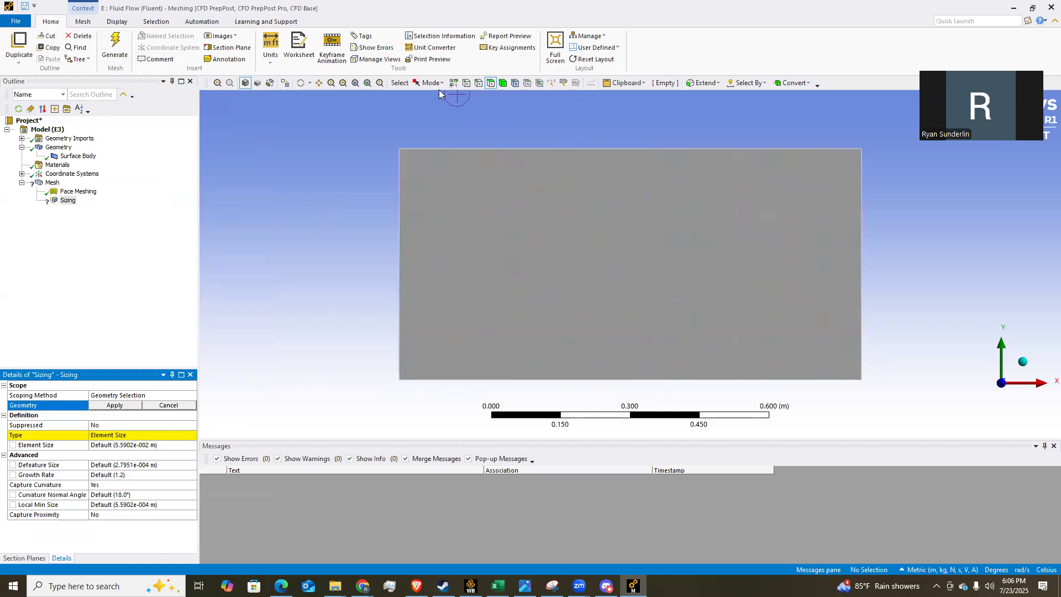
click(479, 82)
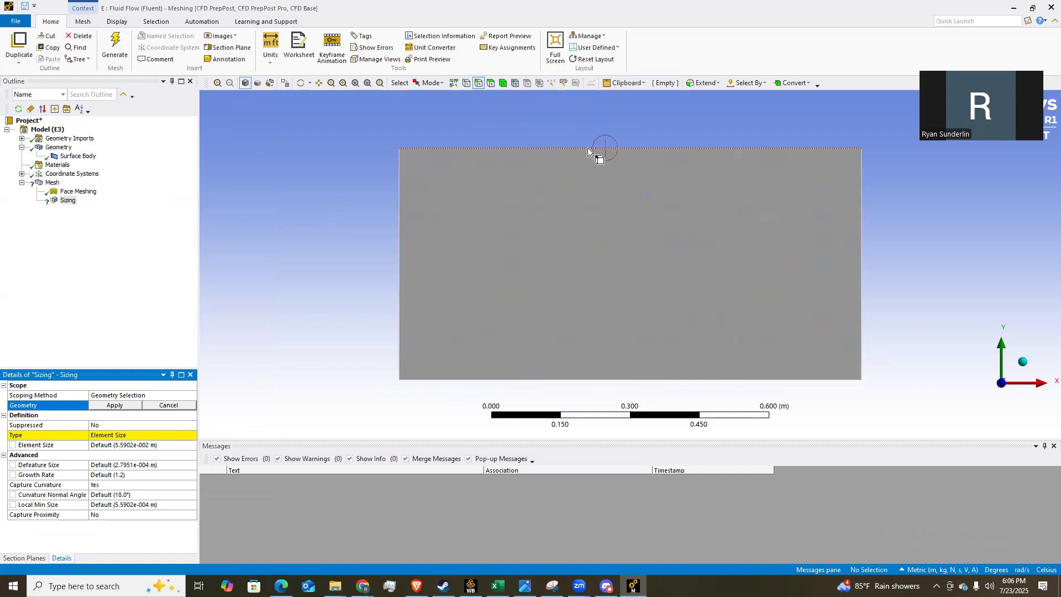
click(588, 148)
ctrl+click(589, 379)
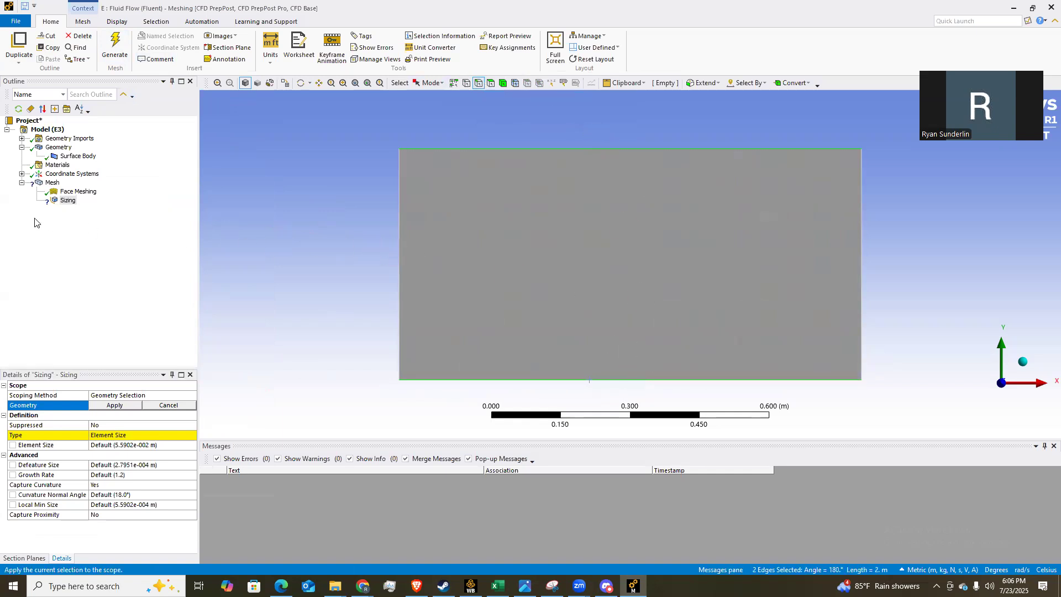
click(120, 408)
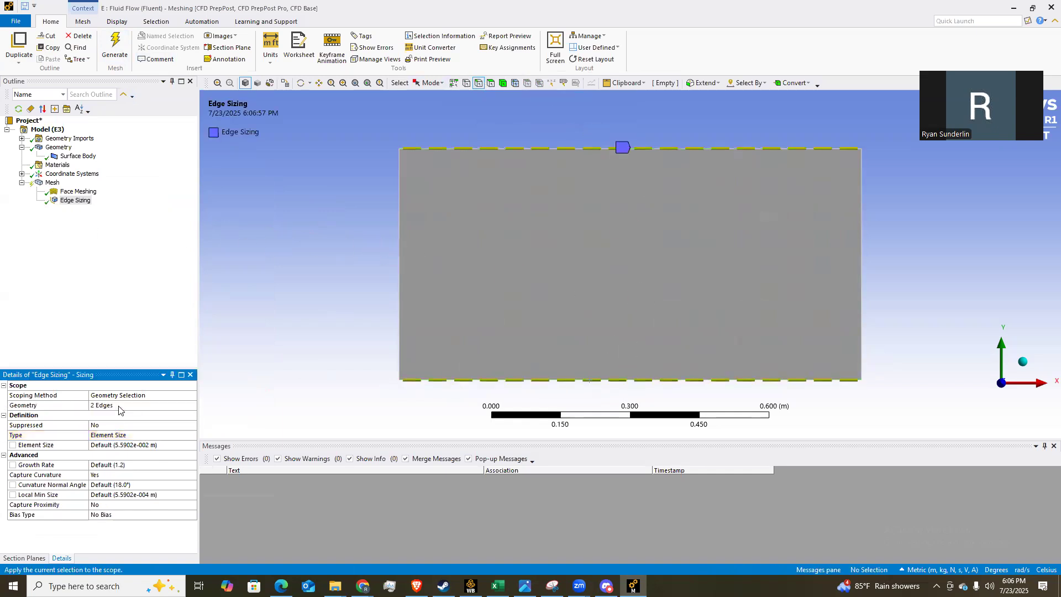
Define the sizing of the rectangle's top and bottom edges by Number of Divisions and set it to 50.
click(131, 435)
click(192, 435)
click(116, 450)
click(106, 446)
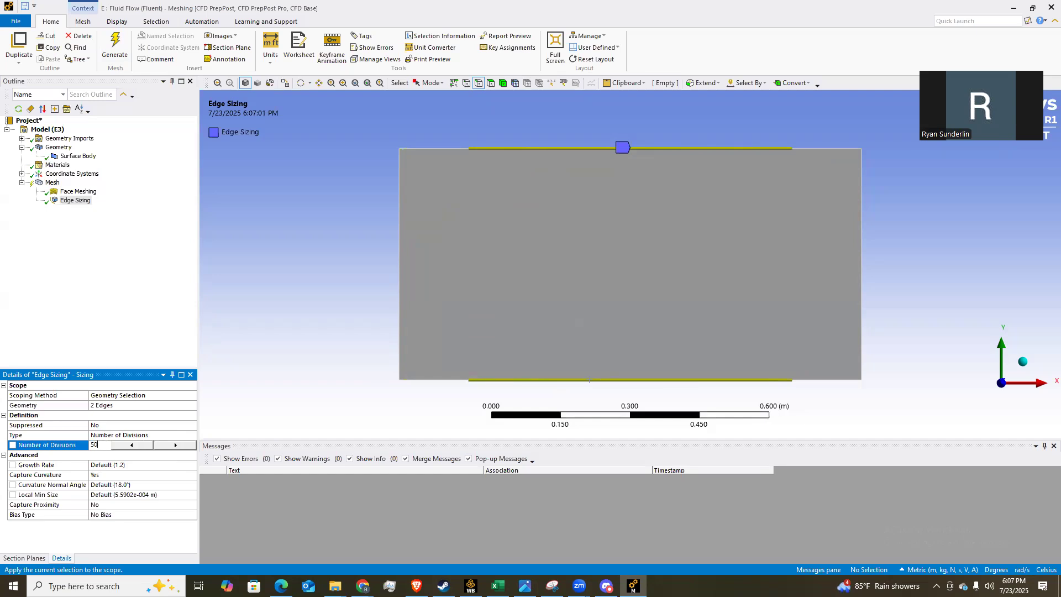
key(Return)
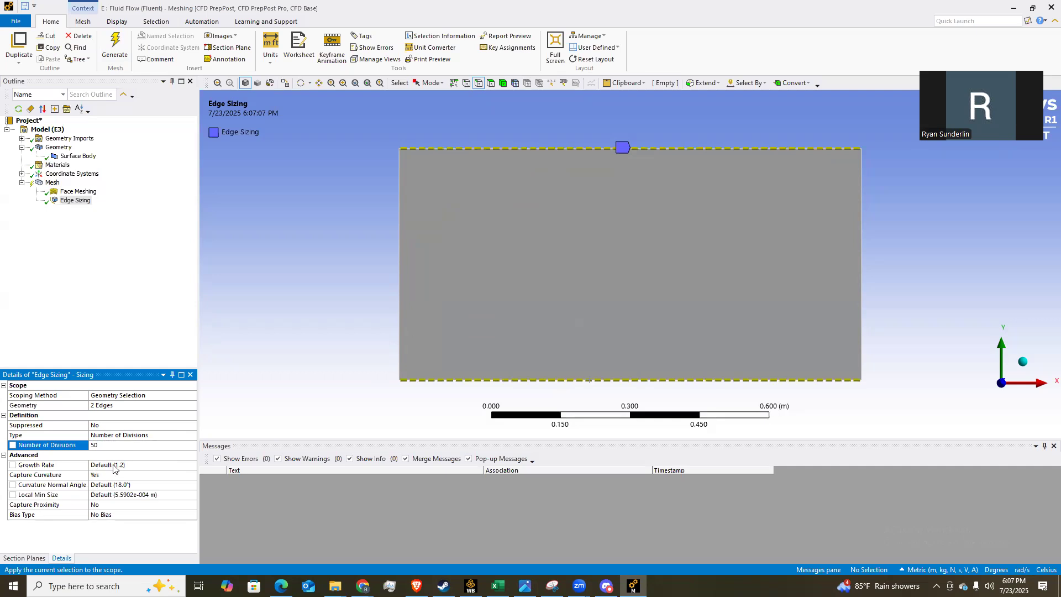
Turn off Capture Curvature and set the Behavior to Hard for the top and bottom edge sizing.
click(165, 476)
click(192, 475)
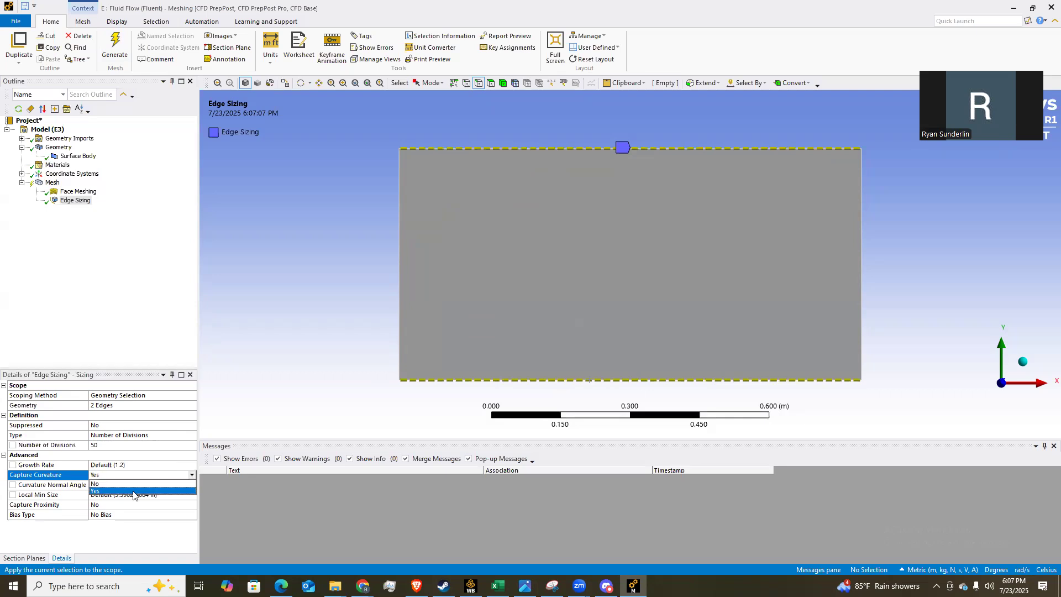
click(140, 484)
click(145, 464)
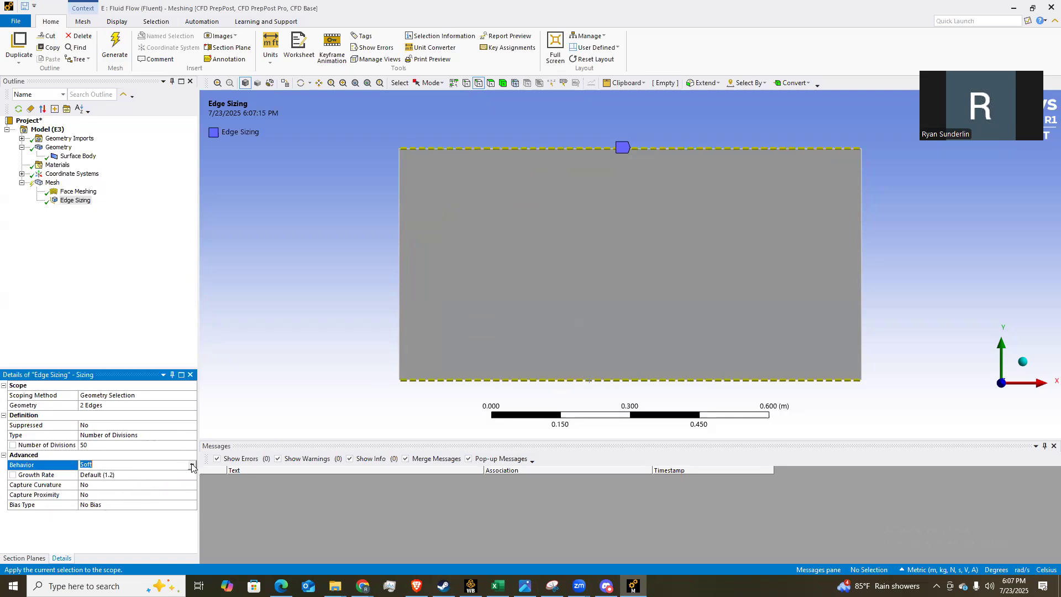
click(191, 465)
click(152, 484)
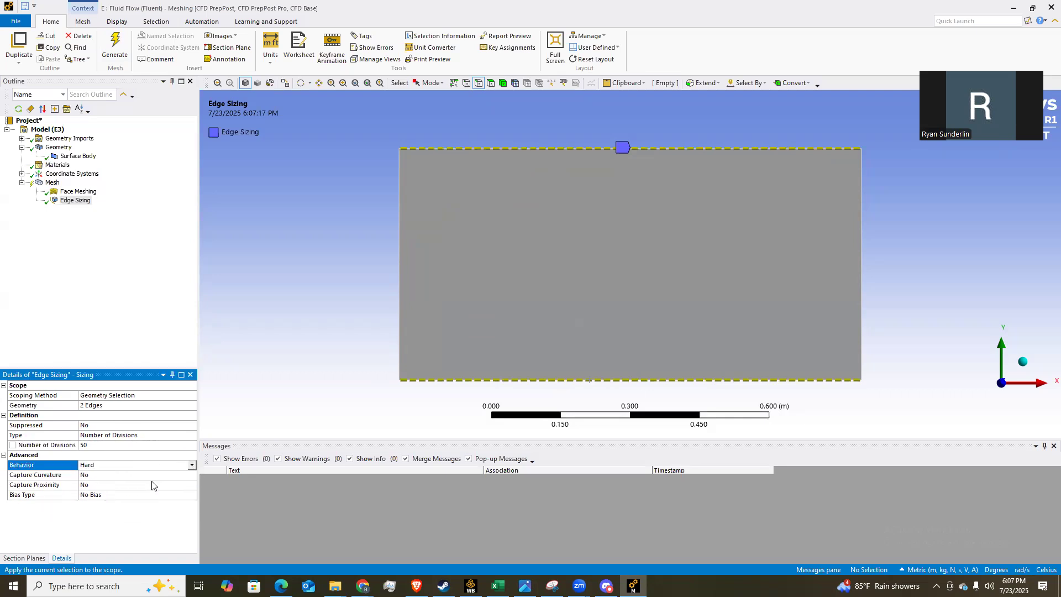
Insert another Sizing control on the mesh and apply it to the rectangle's left edge.
right_click(53, 183)
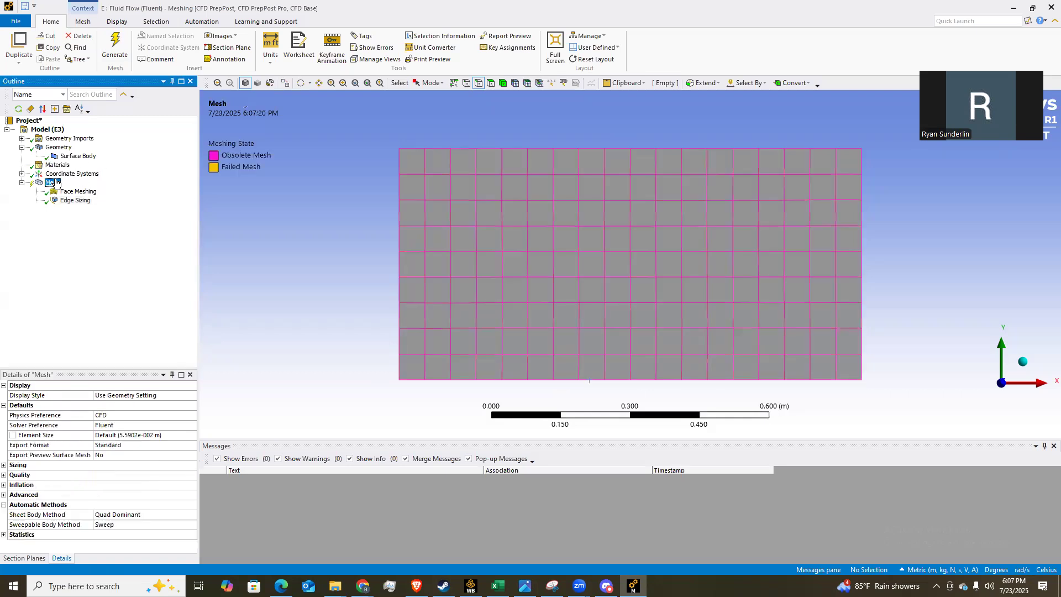
mouse_move(109, 185)
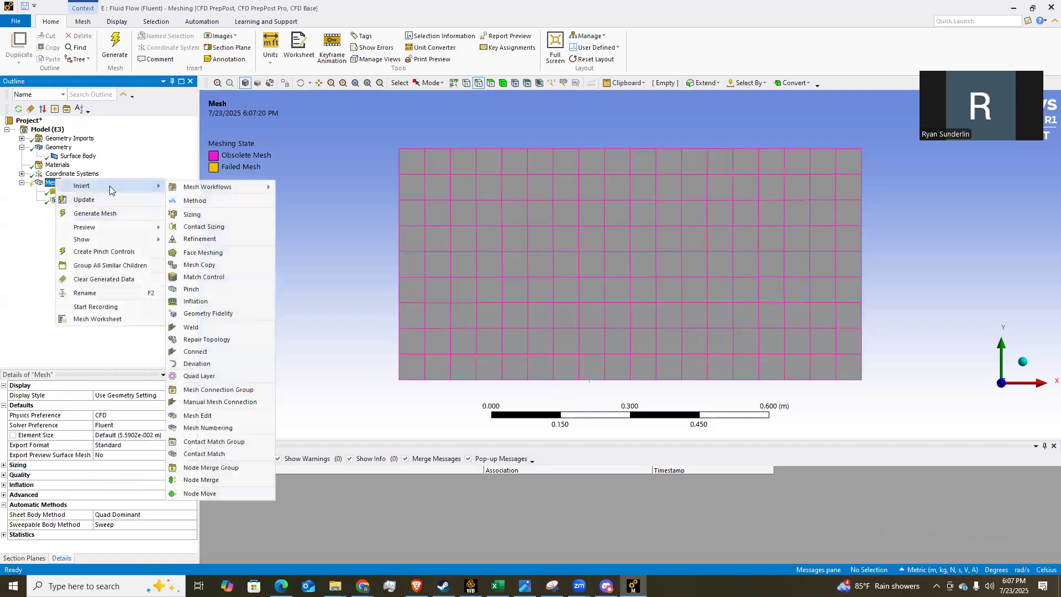
click(240, 211)
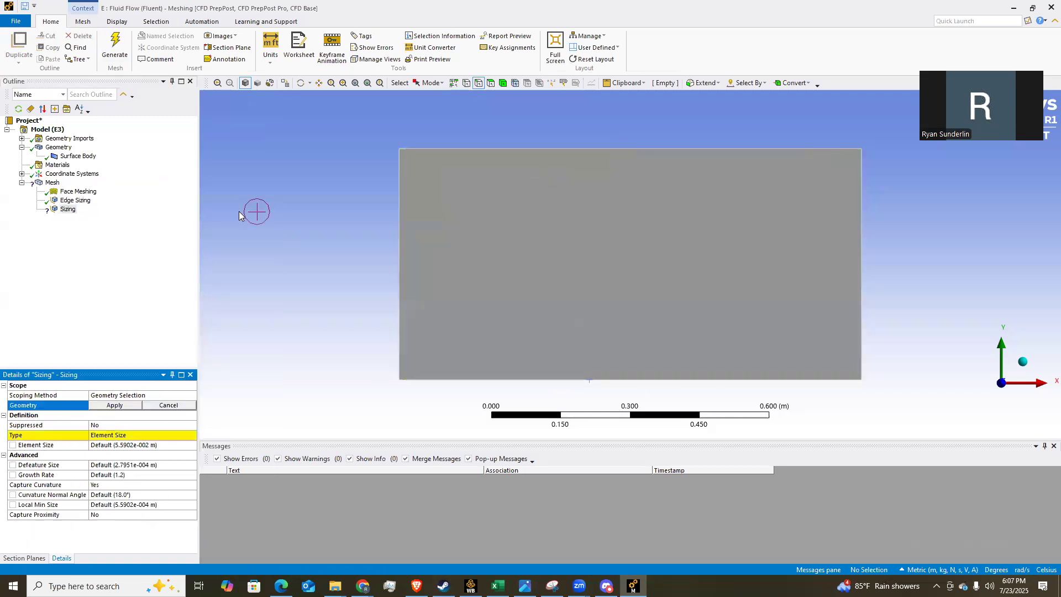
click(398, 216)
click(117, 406)
Define the left edge sizing by Number of Divisions and set it to 60.
click(141, 435)
click(145, 435)
click(147, 449)
click(150, 446)
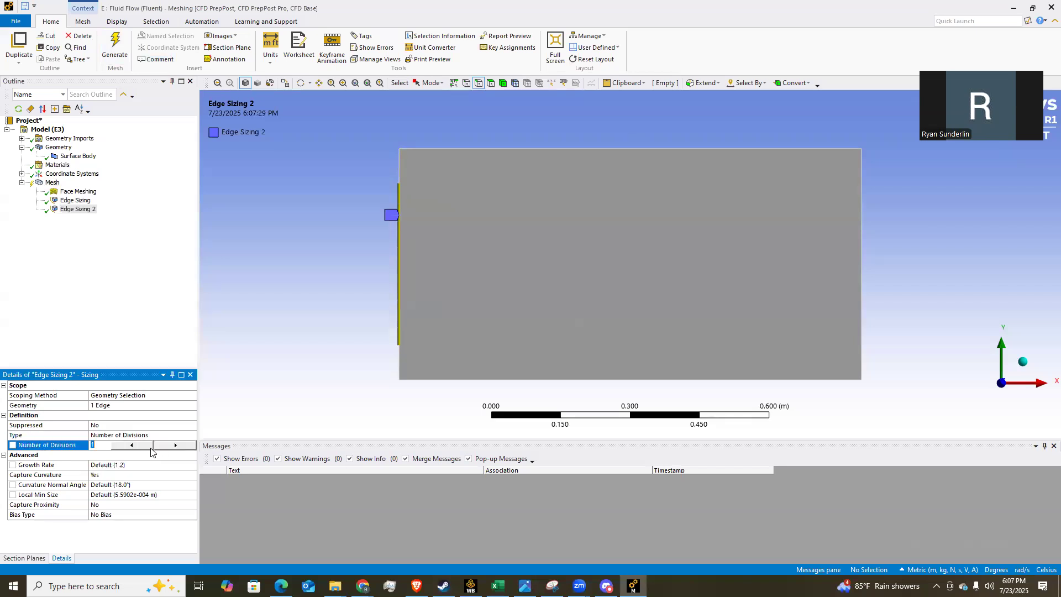
text(60)
key(Return)
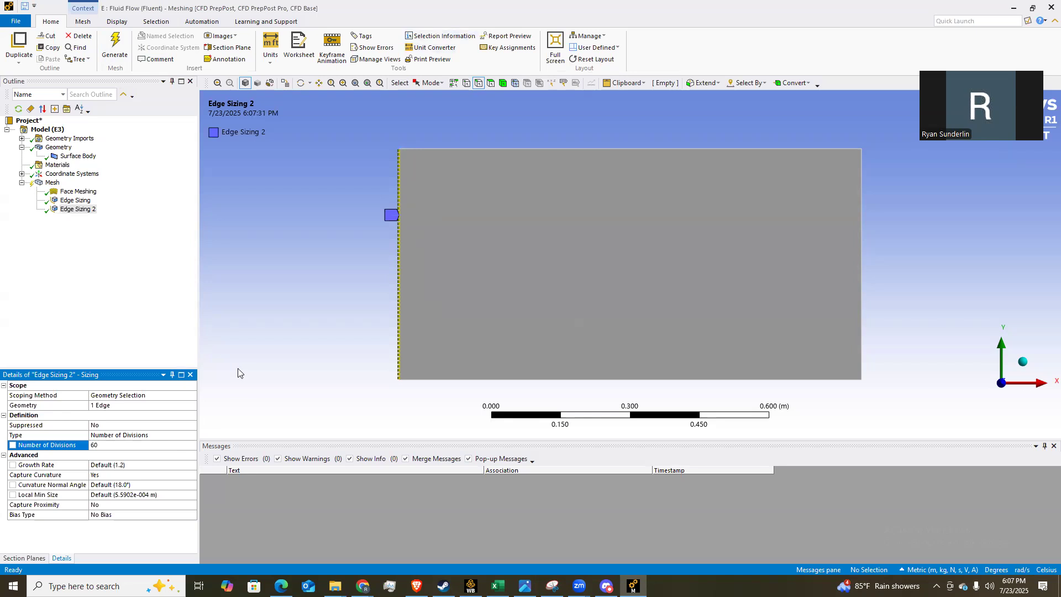
Turn off Capture Curvature and set the Behavior to Hard for the left edge sizing.
scroll(238, 368, up, 3)
ctrl+middle_drag(292, 300, 478, 204)
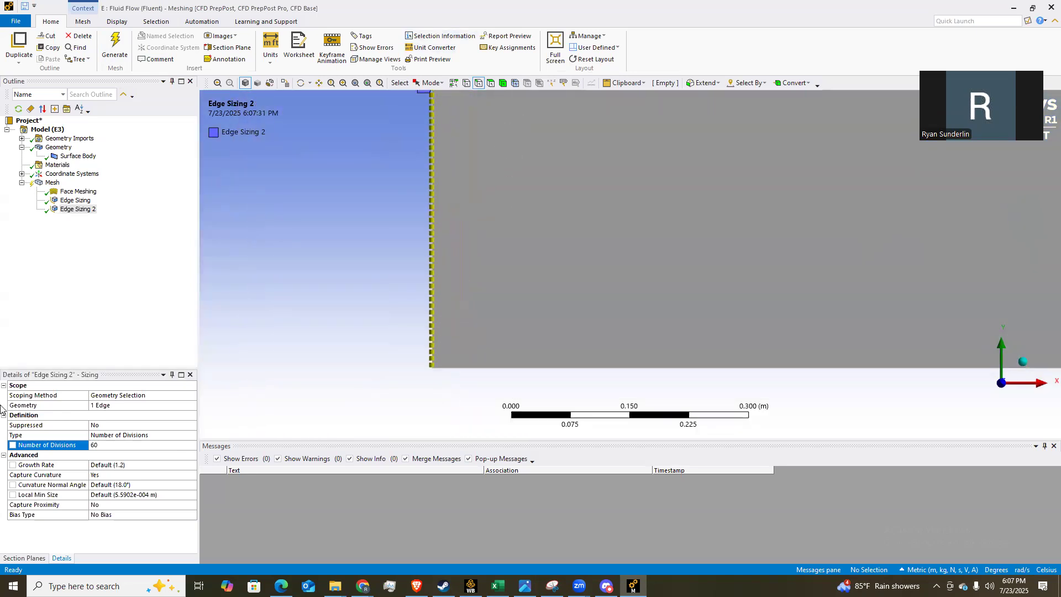
click(106, 475)
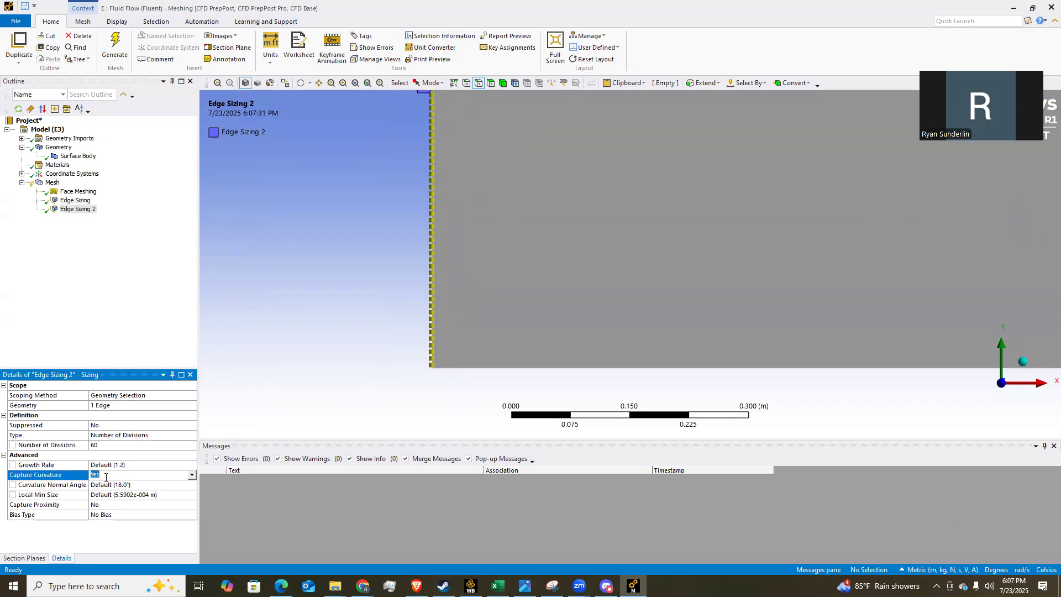
click(192, 475)
click(143, 486)
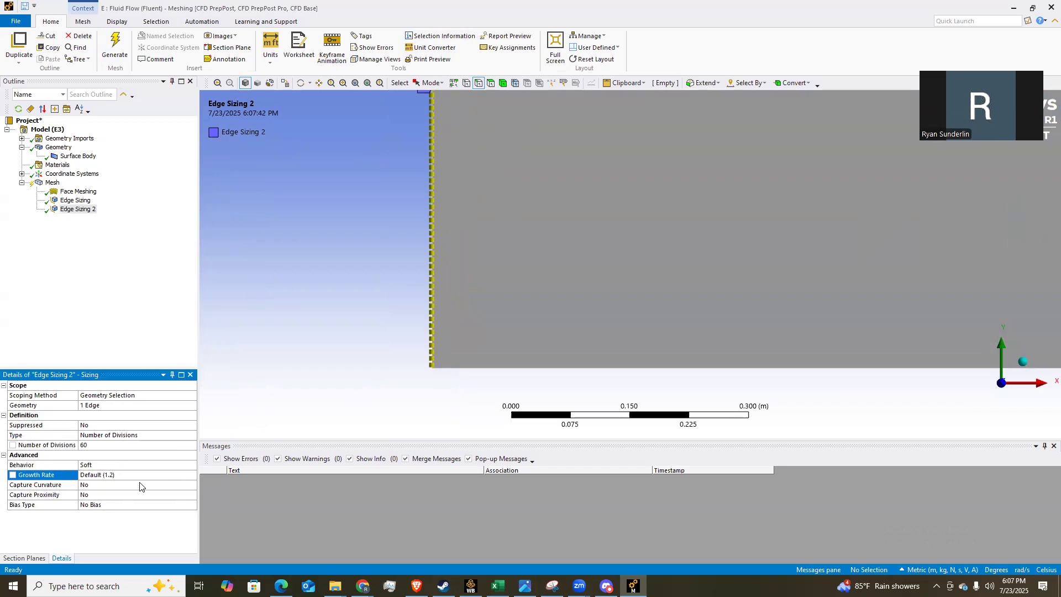
click(97, 467)
click(192, 464)
click(132, 485)
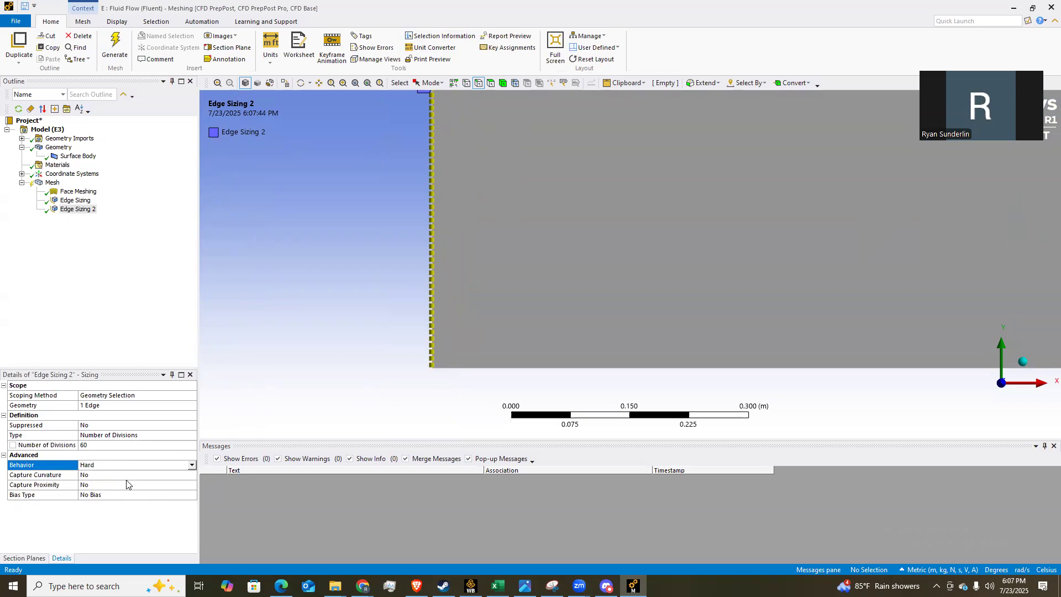
Give the left edge sizing the long-to-short one-way Bias Type with a Bias Factor of 70.
click(92, 495)
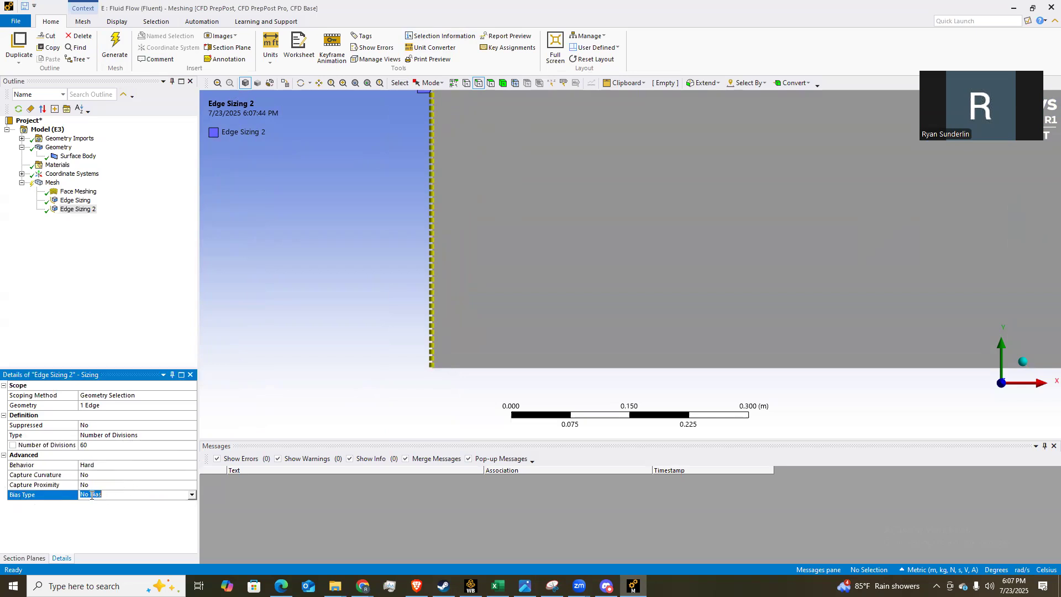
click(190, 495)
click(141, 506)
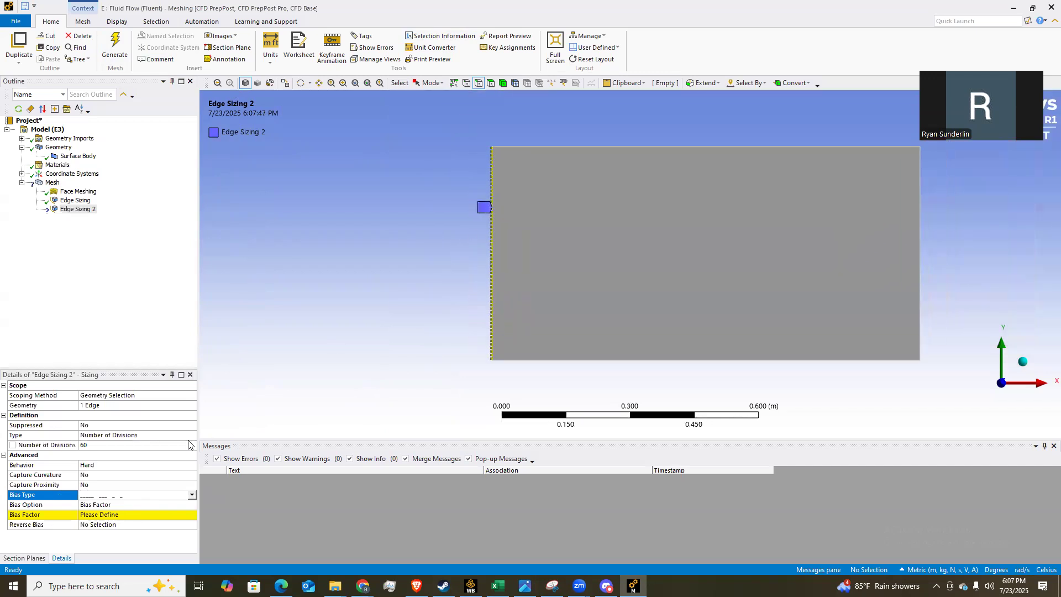
click(117, 514)
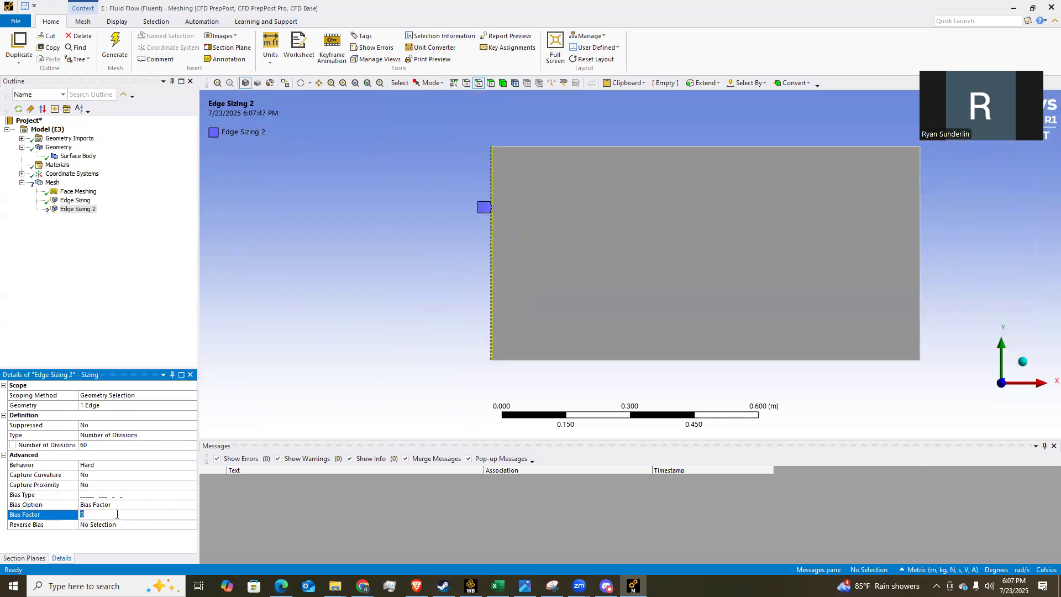
key(Return)
Examine how the biased divisions are spaced along the left edge, particularly near its lower corner.
scroll(386, 216, up, 2)
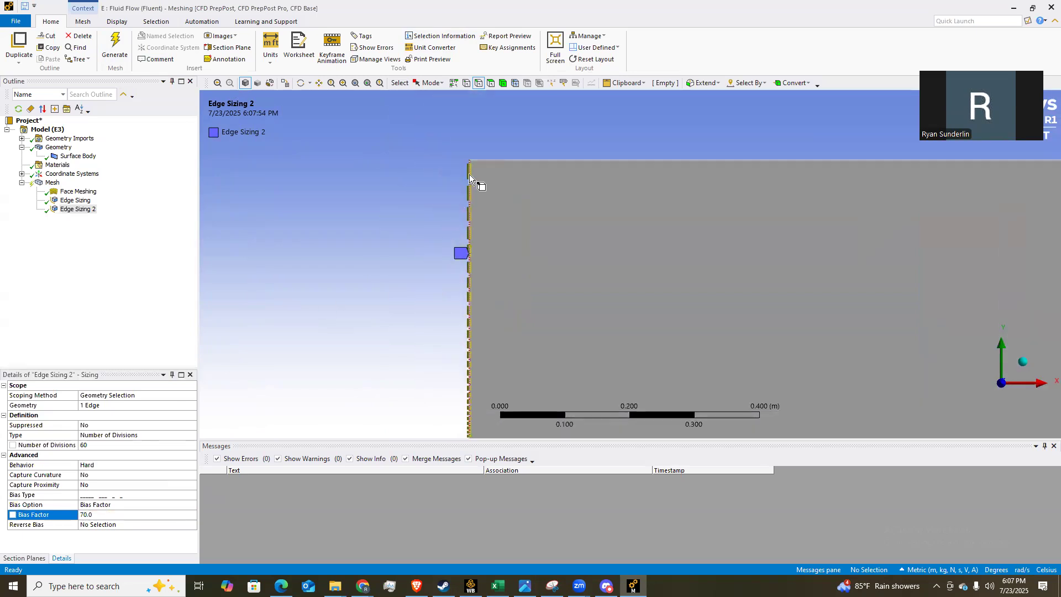
ctrl+middle_drag(532, 350, 426, 177)
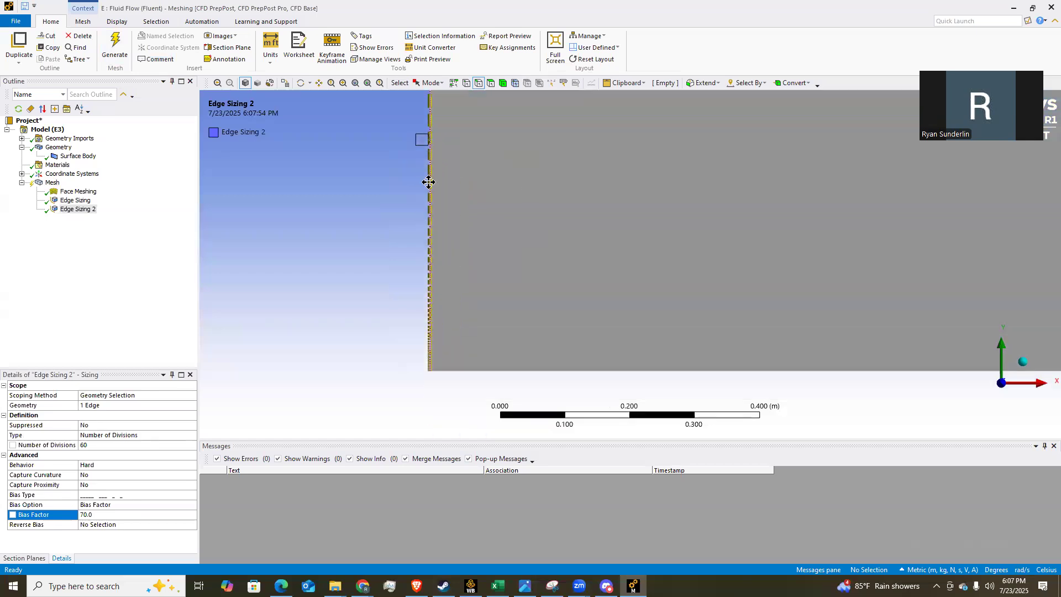
ctrl+middle_drag(336, 281, 488, 282)
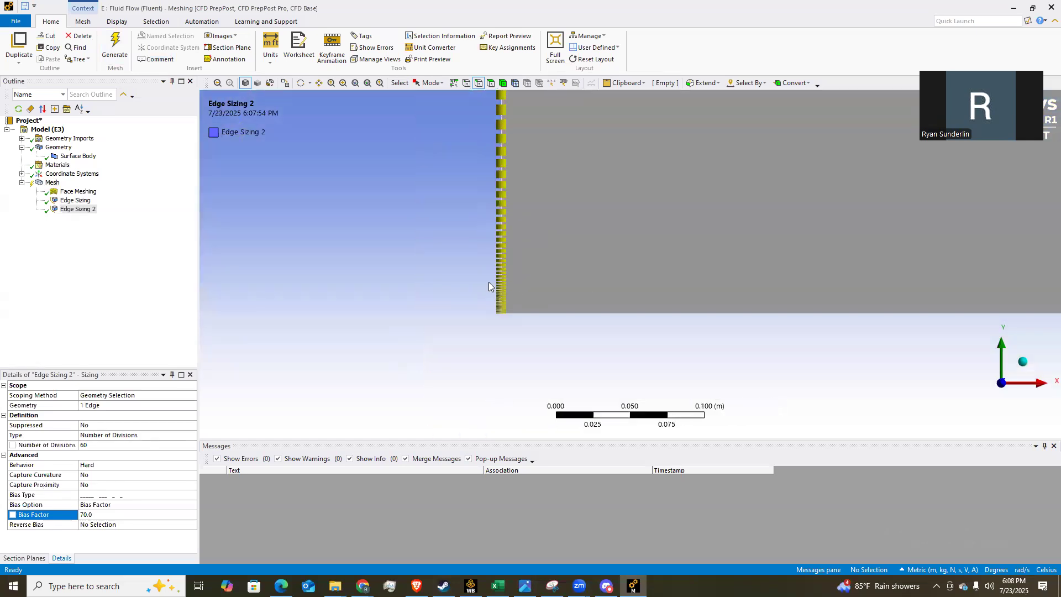
scroll(520, 291, down, 3)
ctrl+middle_drag(712, 150, 436, 328)
scroll(524, 268, down, 2)
ctrl+middle_drag(578, 280, 472, 264)
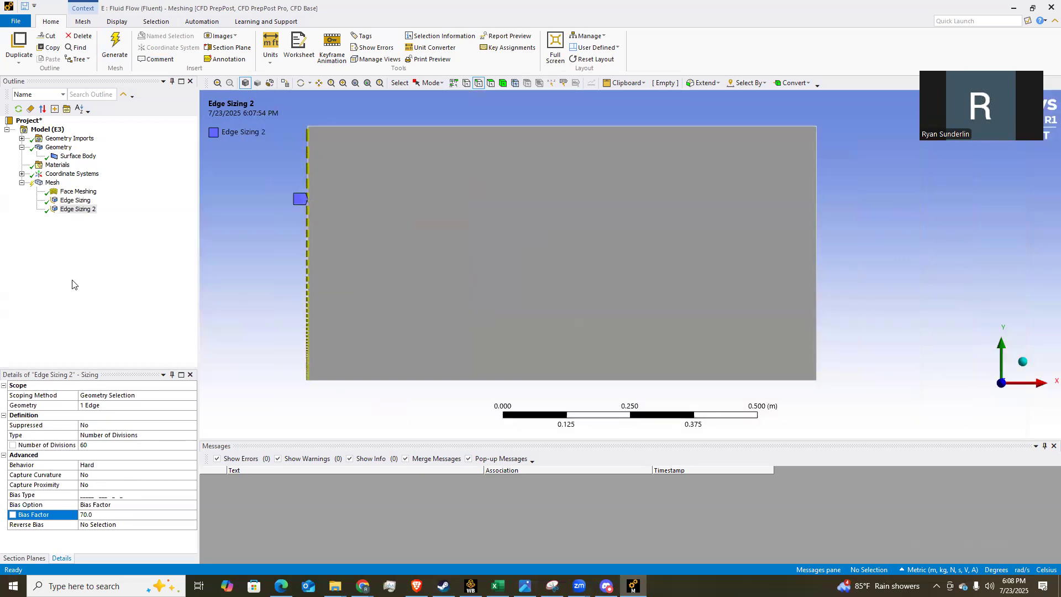
Insert a third edge Sizing control on the mesh and apply it to the rectangle's right edge.
right_click(52, 182)
mouse_move(132, 188)
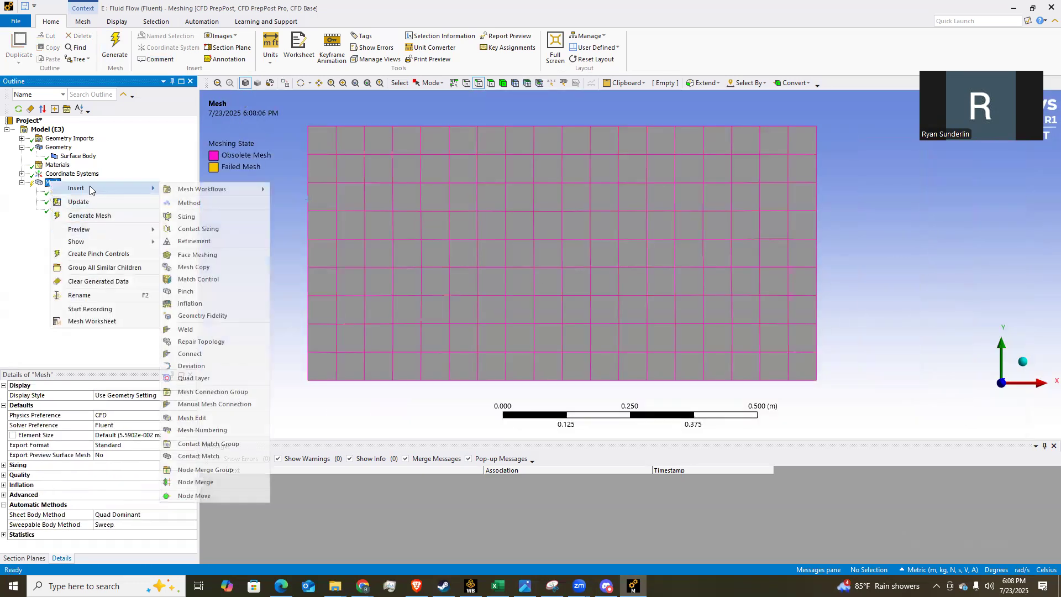
click(202, 217)
click(815, 182)
click(115, 405)
Define the right edge sizing by Number of Divisions and set it to 60.
click(108, 435)
click(192, 436)
click(110, 446)
click(96, 443)
text(60)
key(Return)
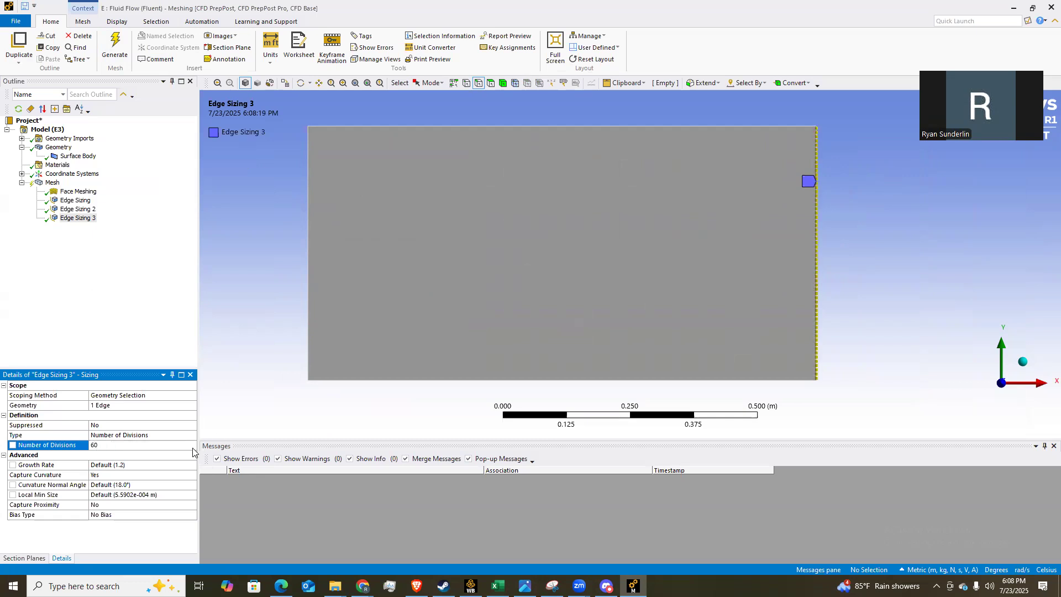
Turn off Capture Curvature and set the Behavior to Hard for the right edge sizing.
click(105, 475)
click(191, 474)
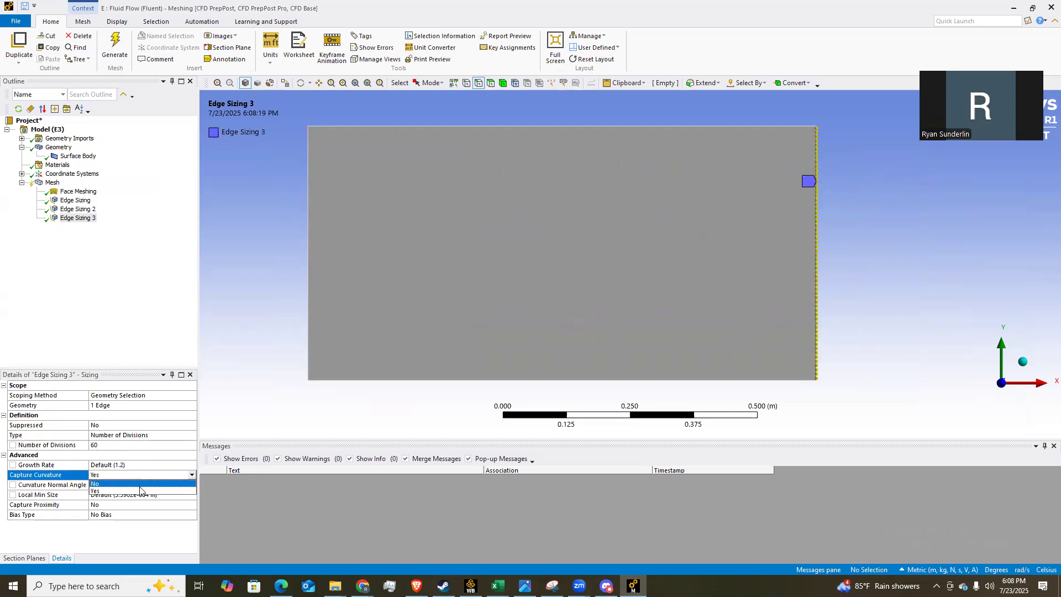
click(141, 489)
click(150, 464)
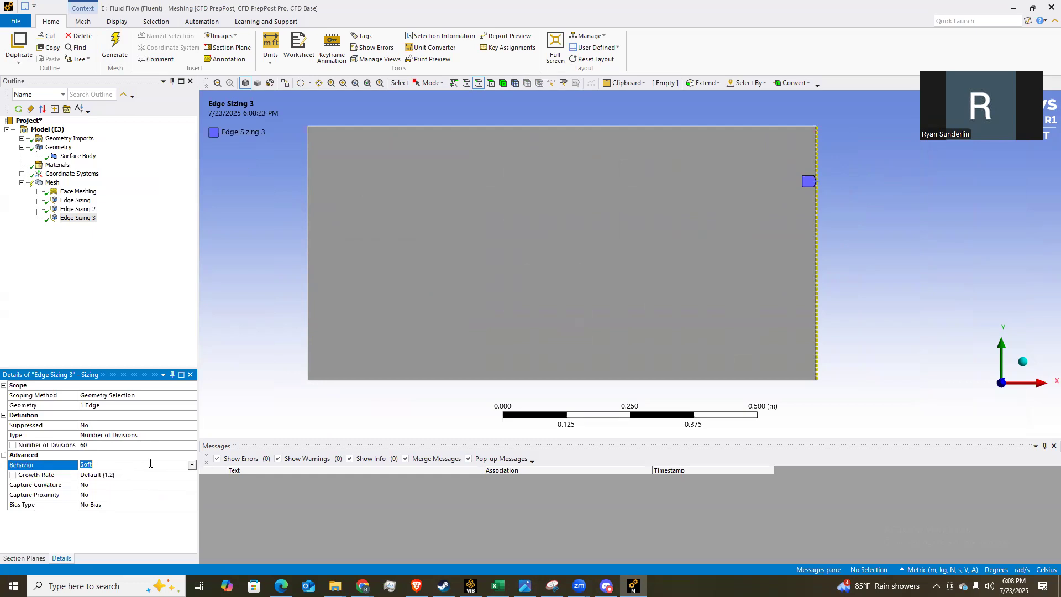
click(191, 464)
click(132, 484)
Give the right edge sizing the long-to-short one-way Bias Type with a Bias Factor of 70.
click(97, 495)
click(192, 495)
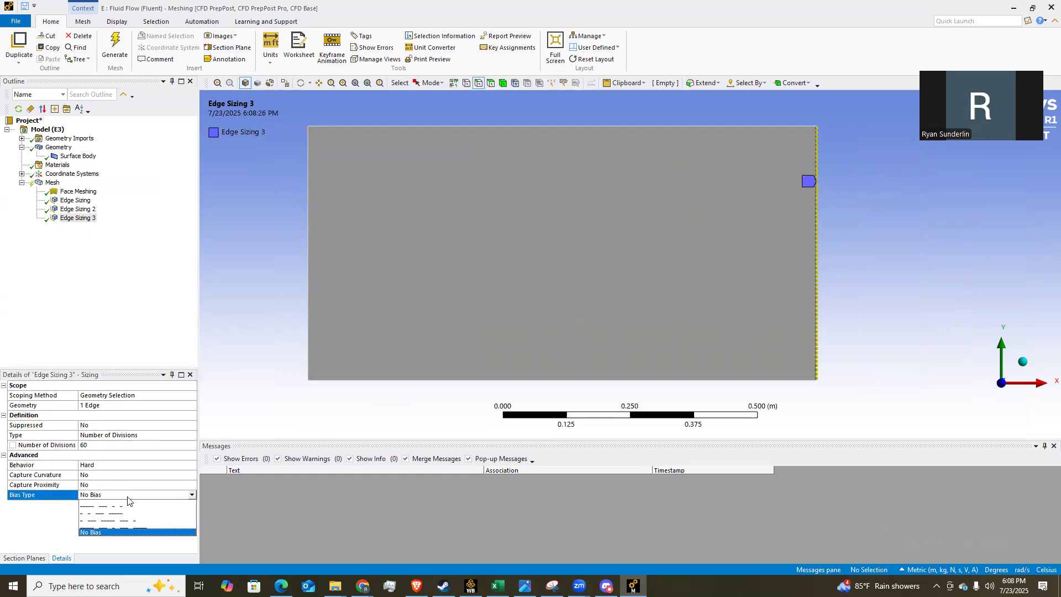
click(120, 501)
click(104, 513)
key(Return)
Apply Reverse Bias to the right edge so its divisions get finer toward the bottom, and check their spacing.
scroll(601, 317, up, 3)
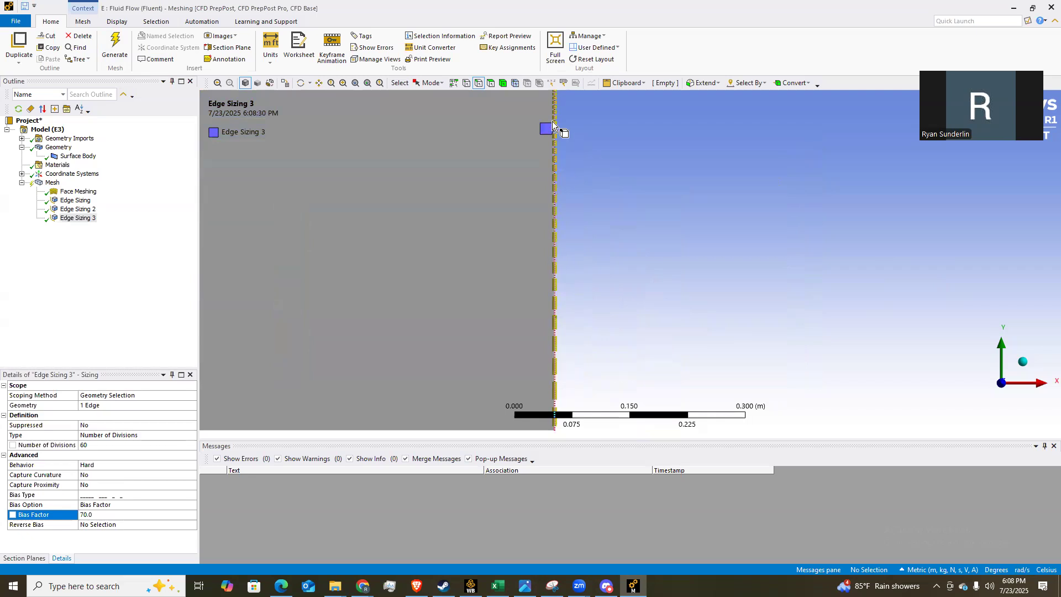
scroll(561, 133, down, 2)
click(109, 525)
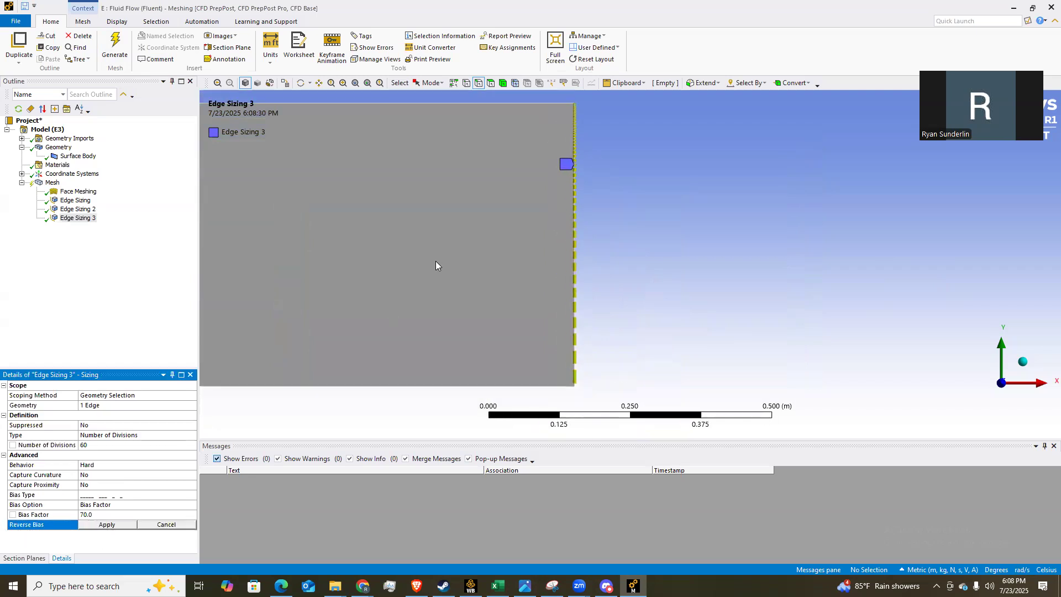
click(572, 233)
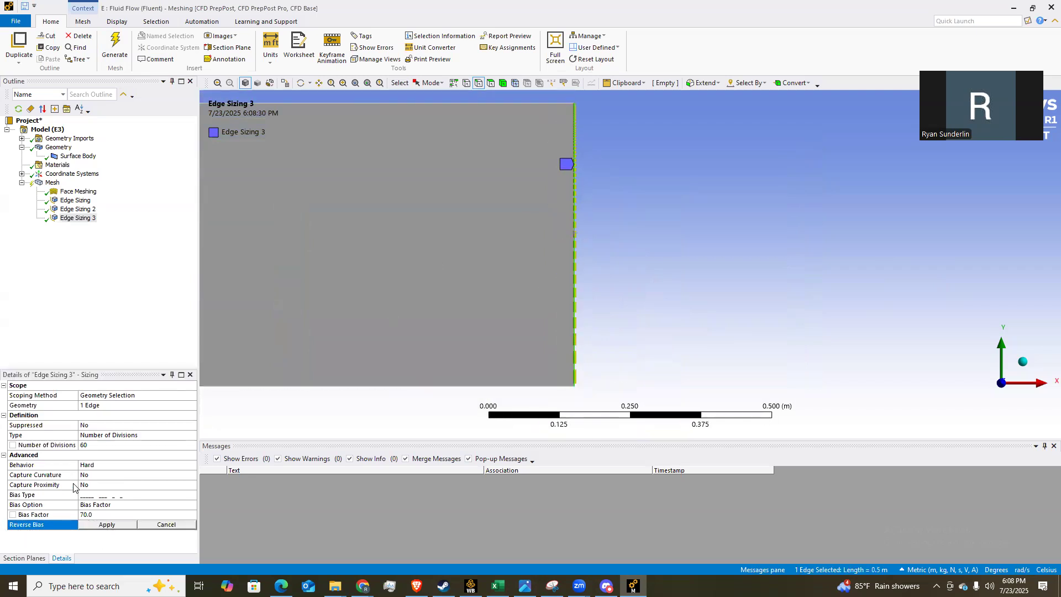
click(108, 525)
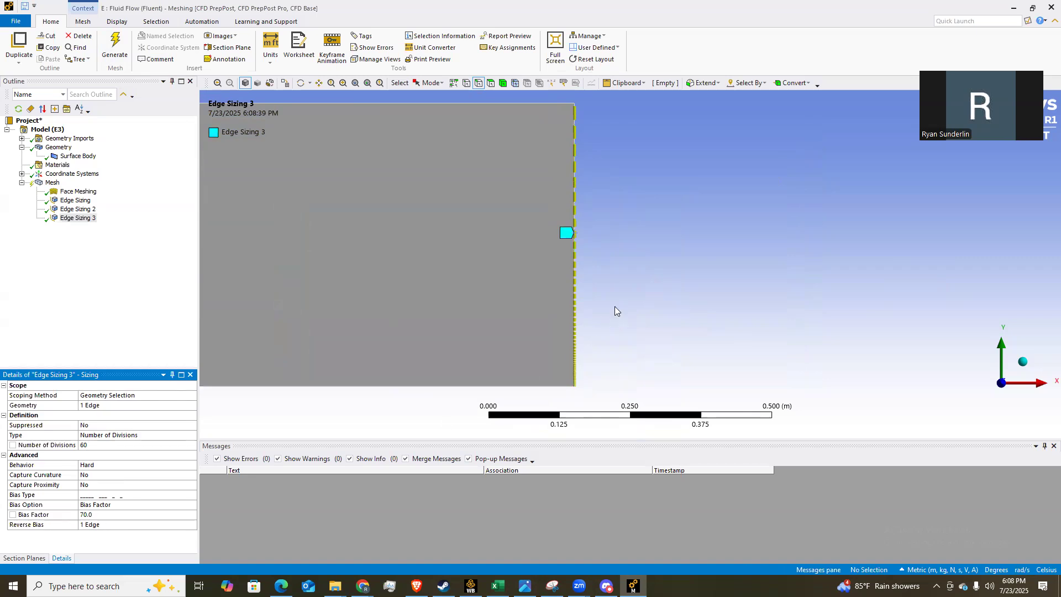
scroll(615, 306, up, 5)
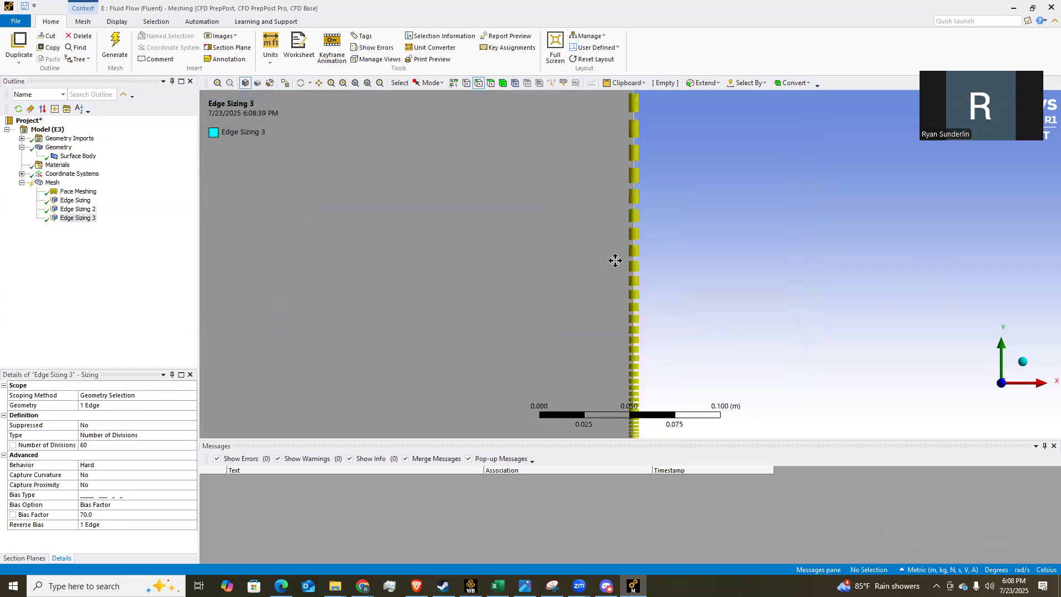
scroll(615, 260, down, 5)
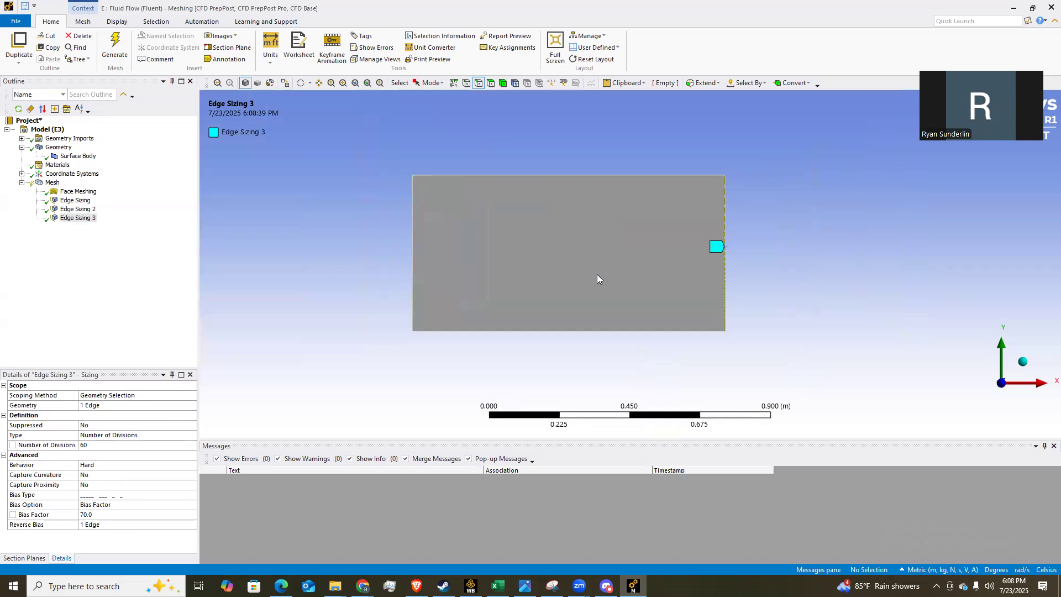
Generate the mesh with the face meshing and the three edge sizing controls.
click(52, 182)
click(114, 49)
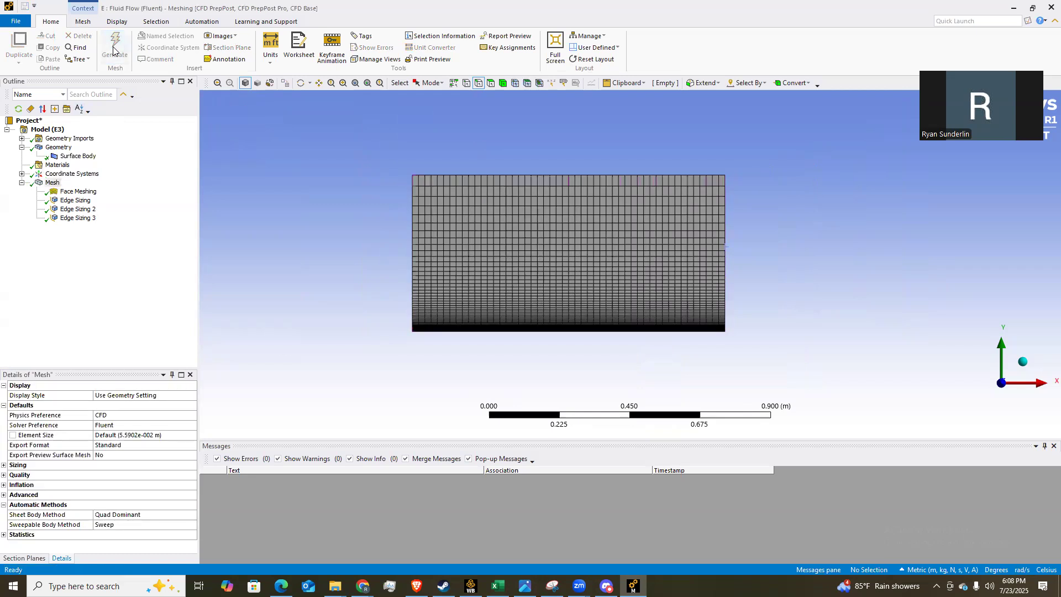
Examine the generated mesh, especially the refined element layers along the bottom edge.
scroll(440, 255, up, 5)
ctrl+middle_drag(663, 299, 595, 178)
ctrl+middle_drag(610, 360, 599, 192)
scroll(476, 232, up, 3)
ctrl+middle_drag(476, 232, 517, 238)
scroll(541, 249, up, 2)
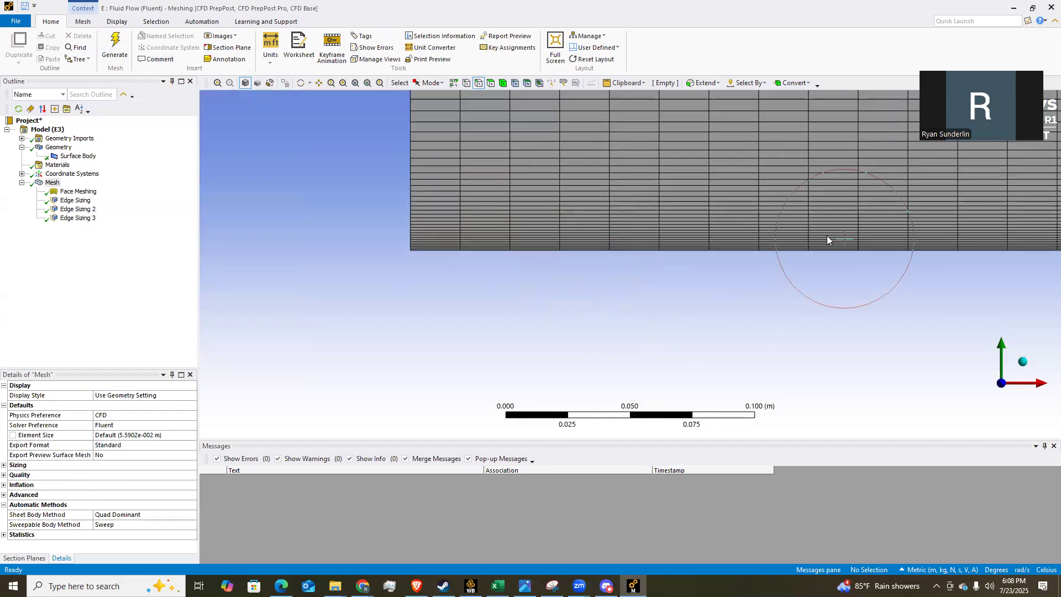
scroll(641, 197, down, 3)
scroll(638, 195, down, 3)
ctrl+middle_drag(803, 221, 506, 379)
scroll(600, 287, down, 3)
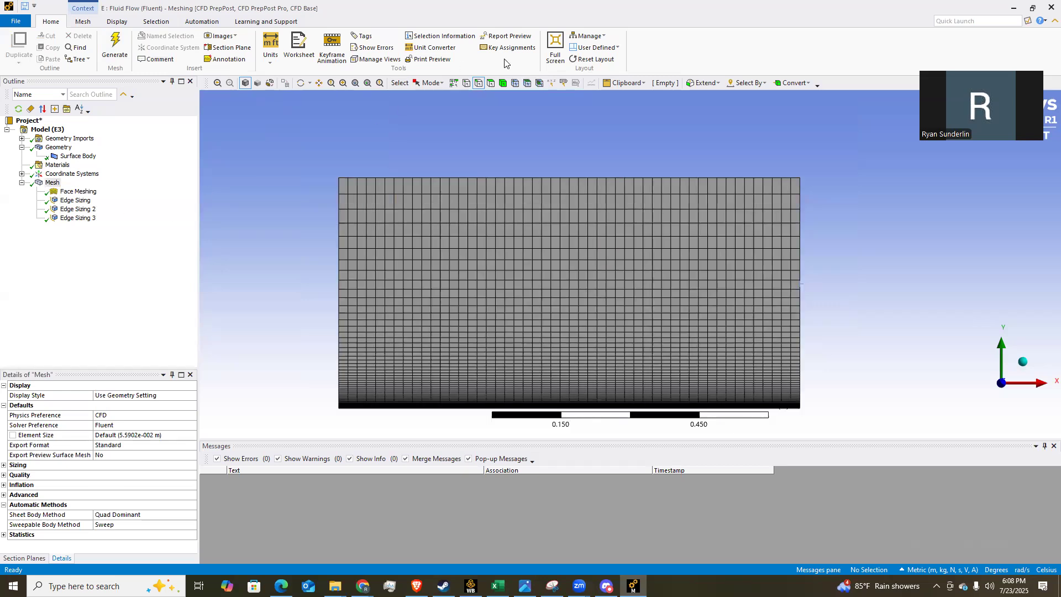
Create a named selection called "Air flow" for the whole rectangular surface body.
click(504, 84)
click(515, 234)
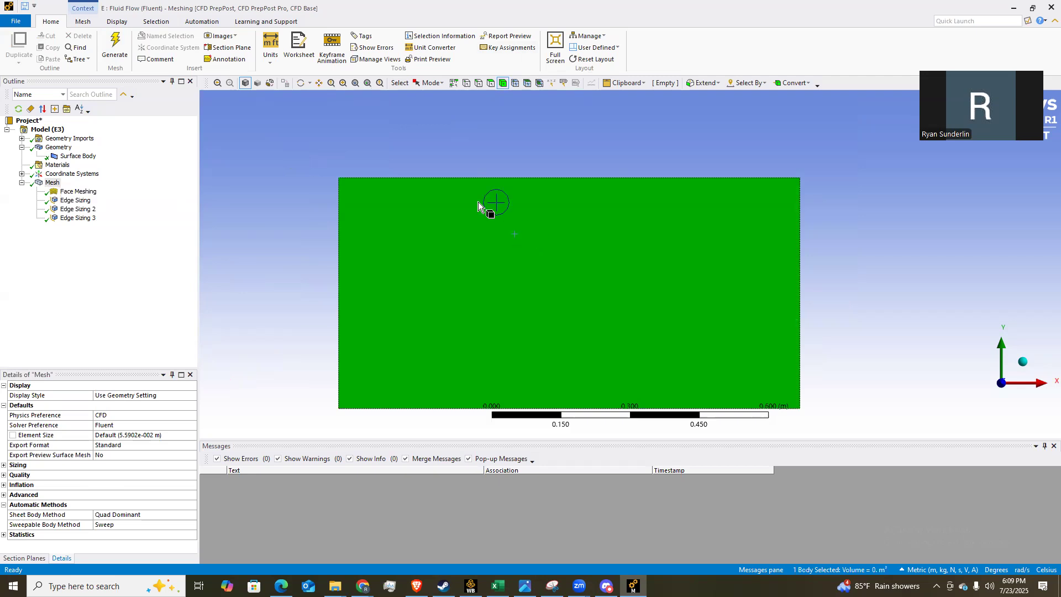
key(n)
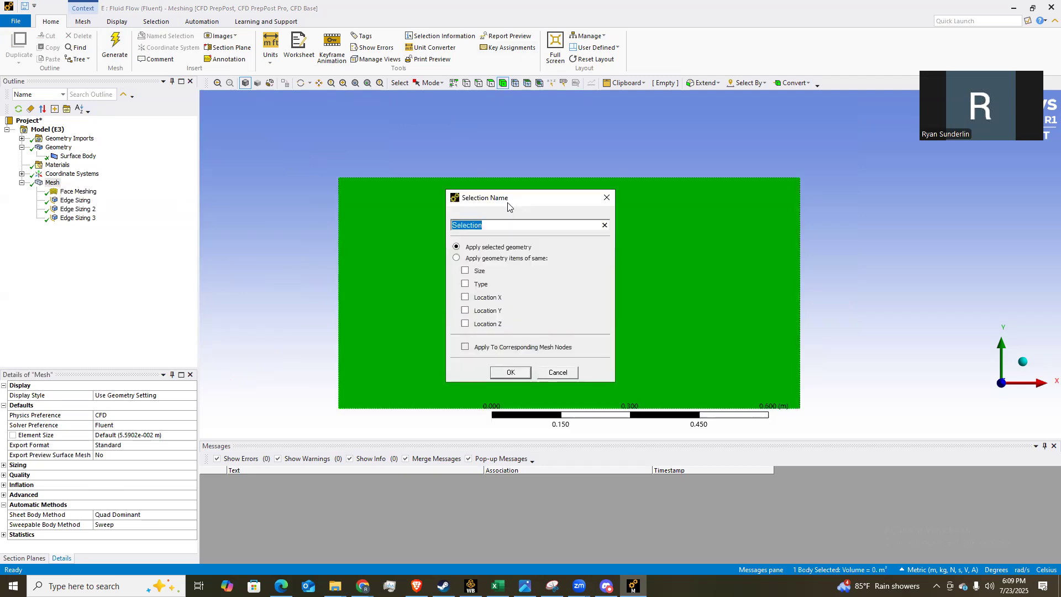
text(Air Flow)
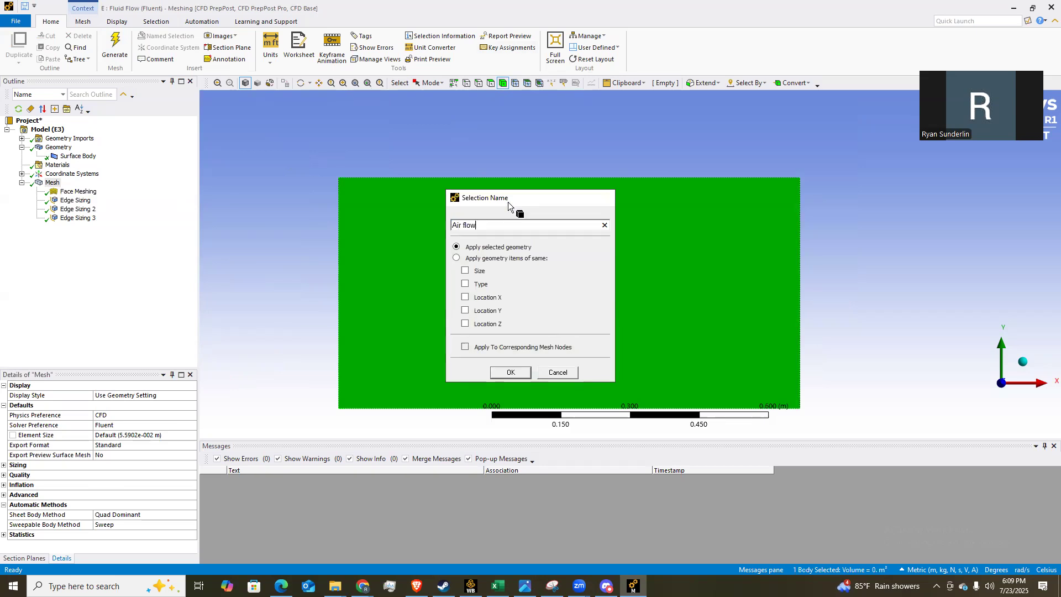
key(Return)
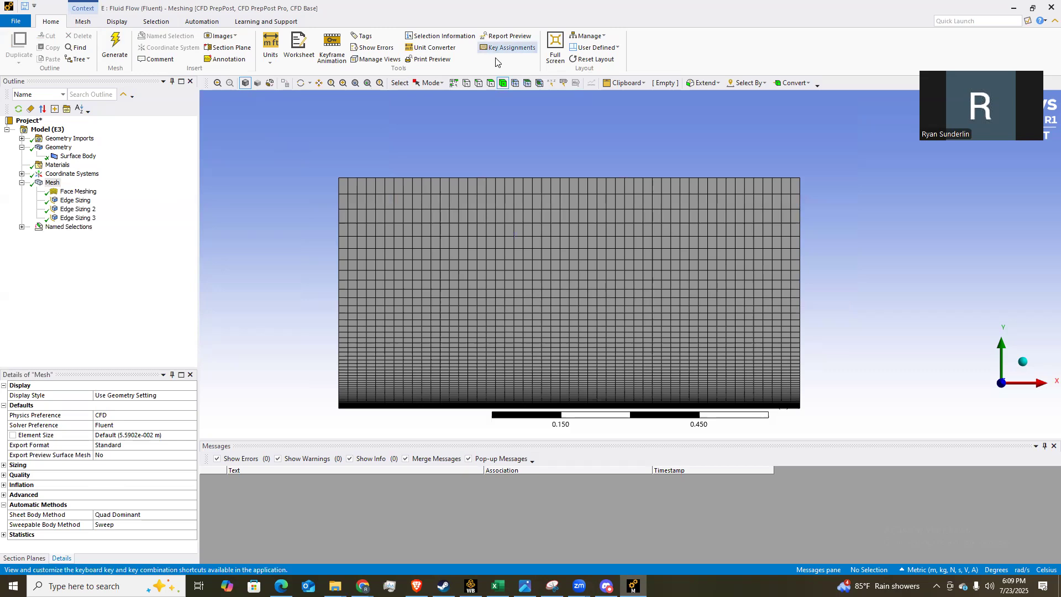
Create a named selection called "Top" for the upper edge of the rectangle.
click(479, 83)
click(475, 178)
key(n)
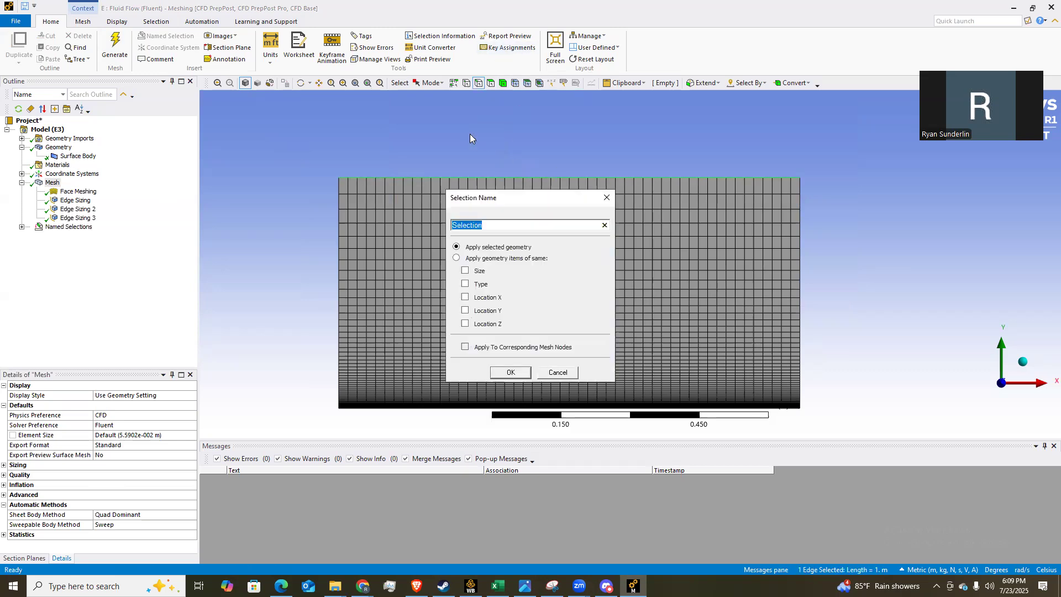
text(Top)
key(Return)
Create named selections called "Inlet" for the rectangle's left edge and "Plate" for its bottom edge.
click(338, 230)
text(nInlet)
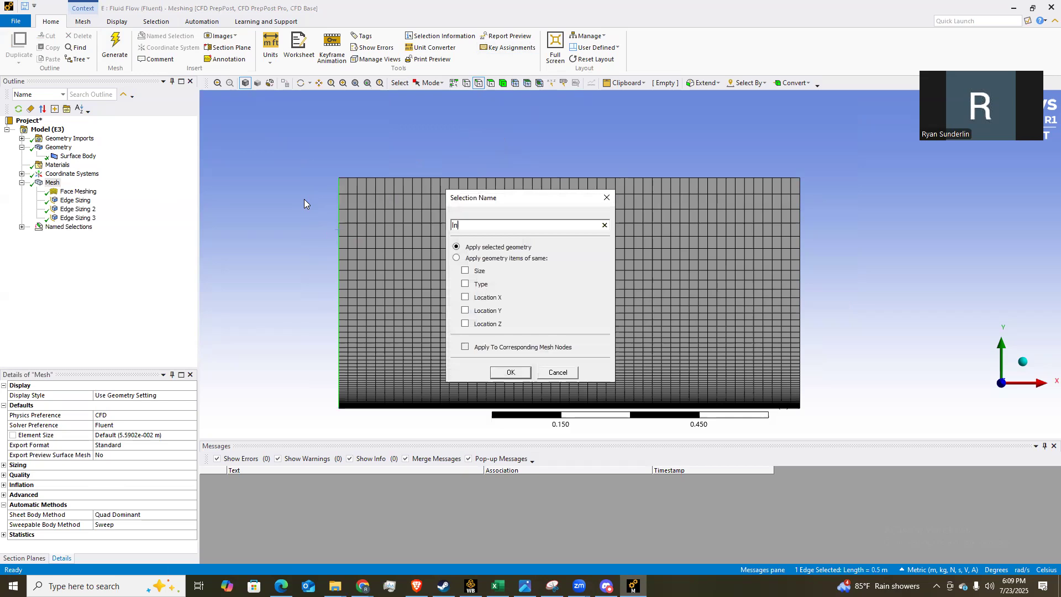
key(Return)
click(591, 391)
text(nPlate)
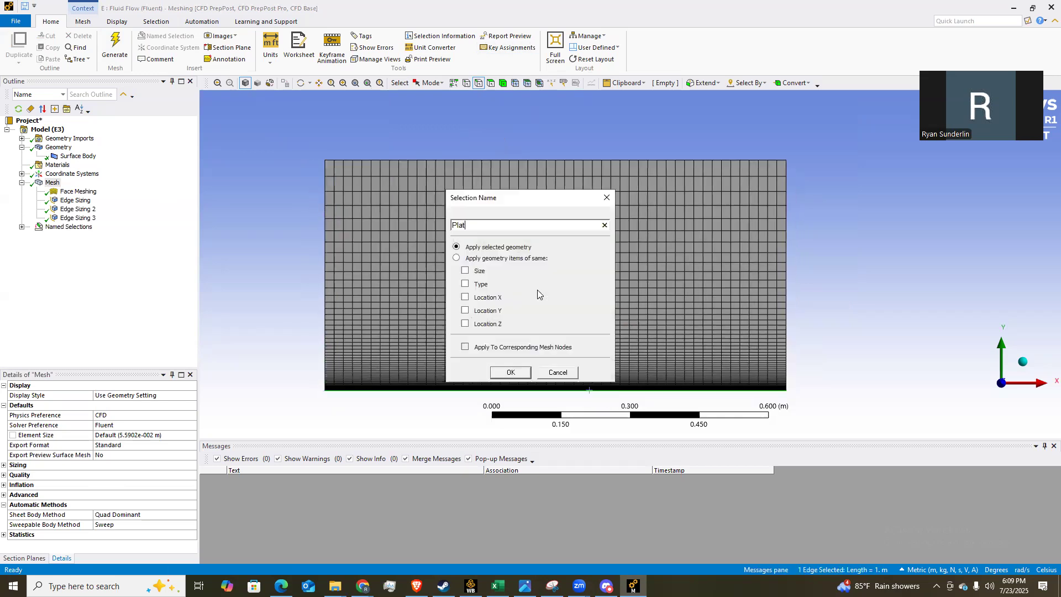
key(Return)
Create a named selection called "Outlet" for the rectangle's right edge, and check the geometry assigned to the named selections.
click(785, 275)
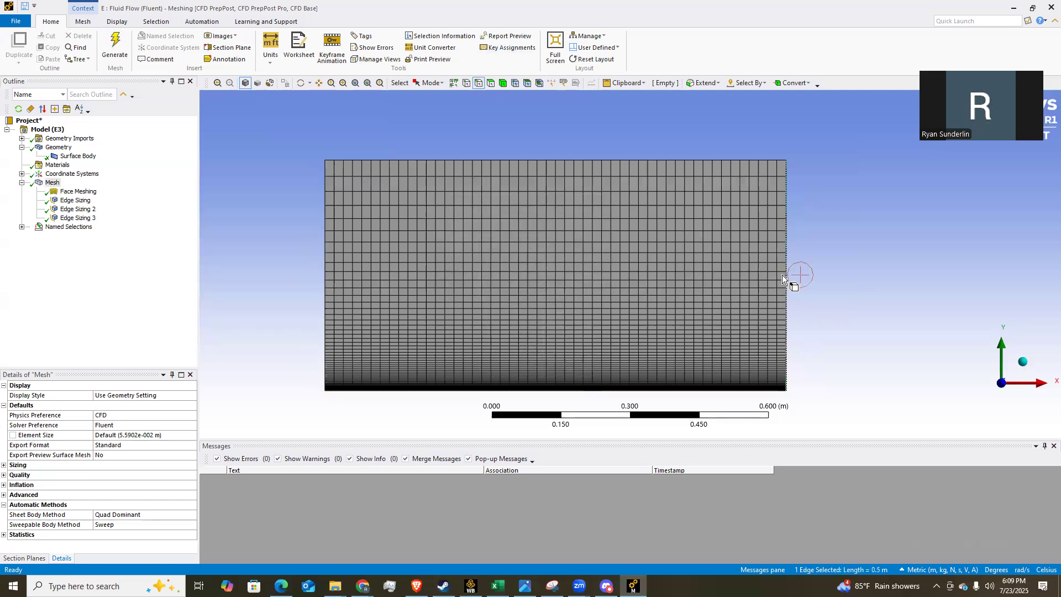
text(nOutlet)
key(Return)
click(21, 227)
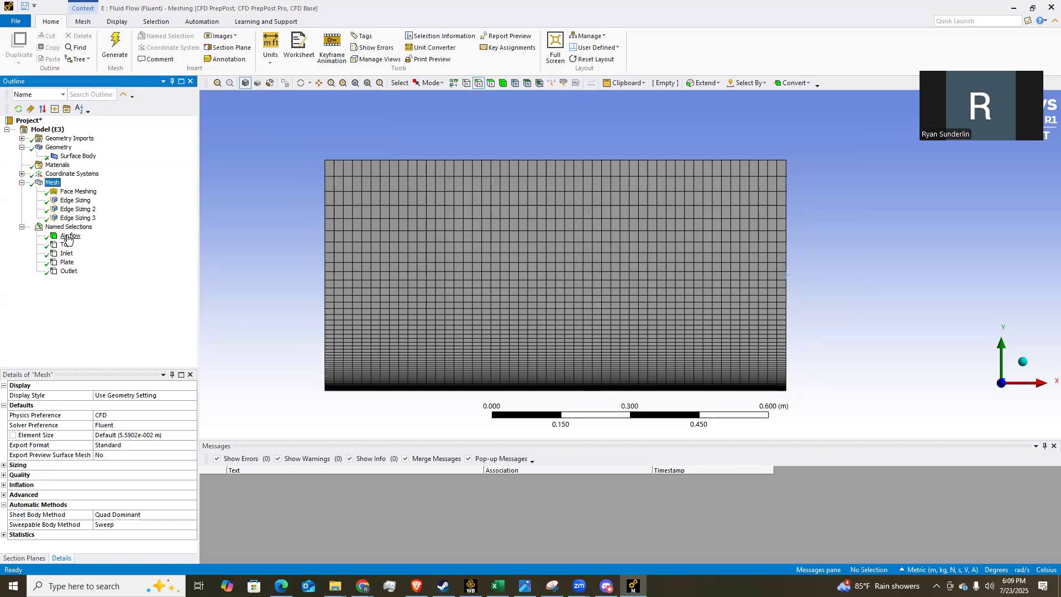
click(66, 244)
click(66, 253)
click(68, 271)
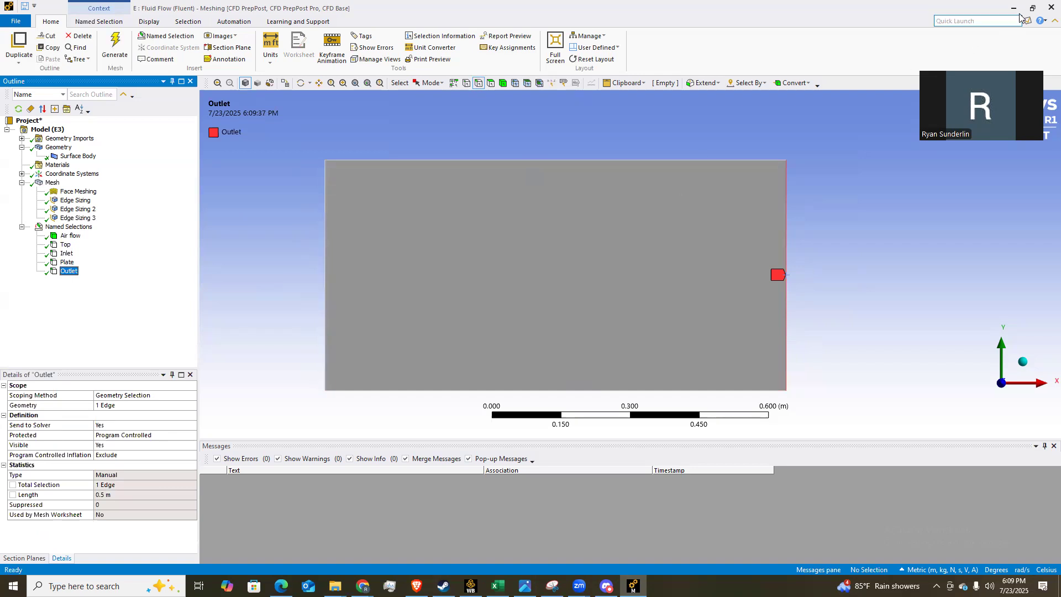
Close the meshing application, return to Workbench and update the Mesh cell of system E.
click(1046, 8)
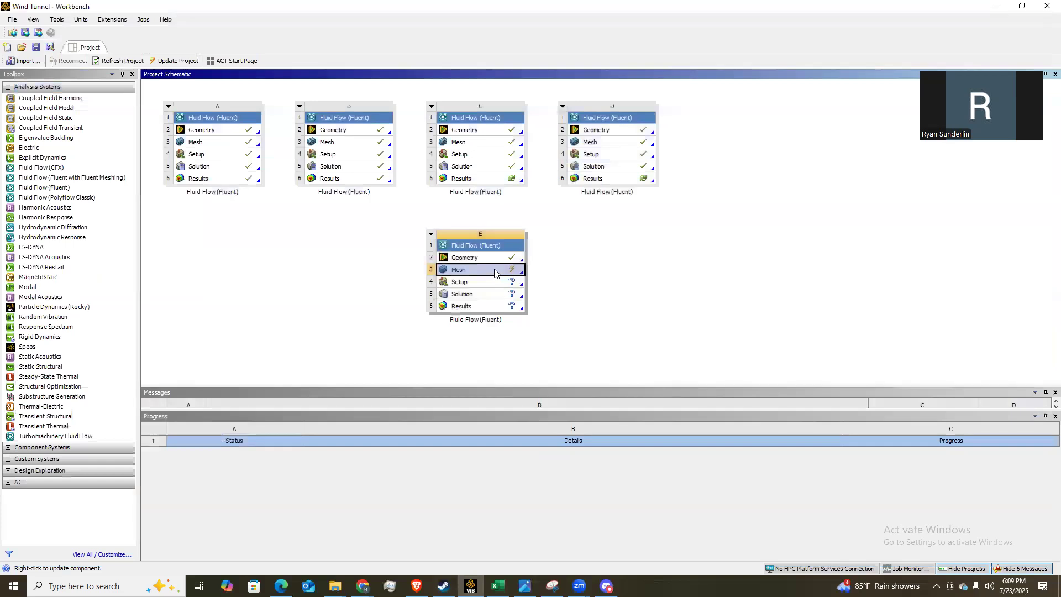
right_click(494, 271)
click(525, 329)
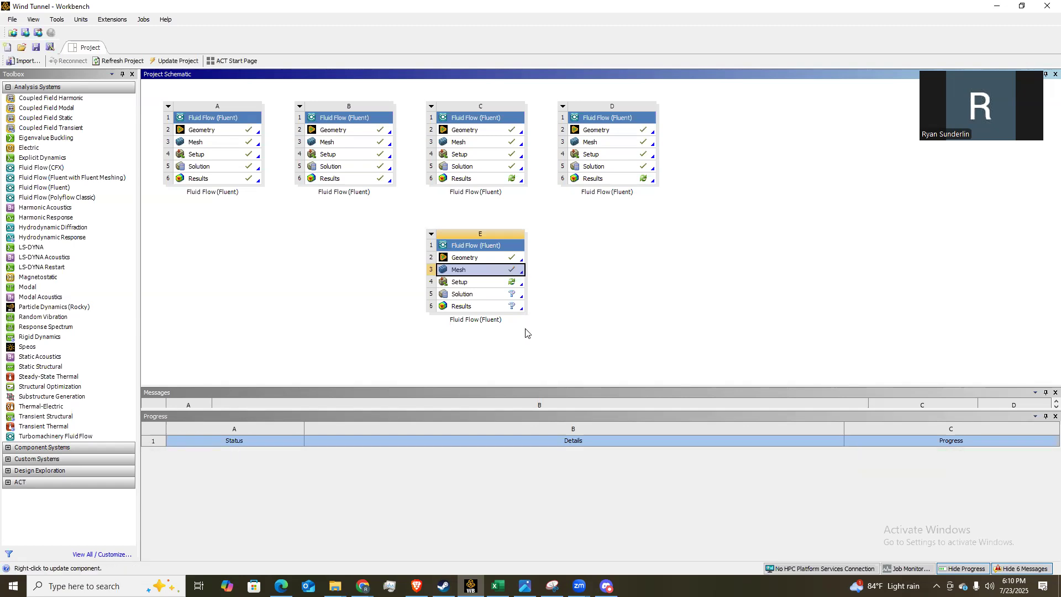
Open the Setup of system E in Fluent, using double precision and 1 solver process.
double_click(478, 284)
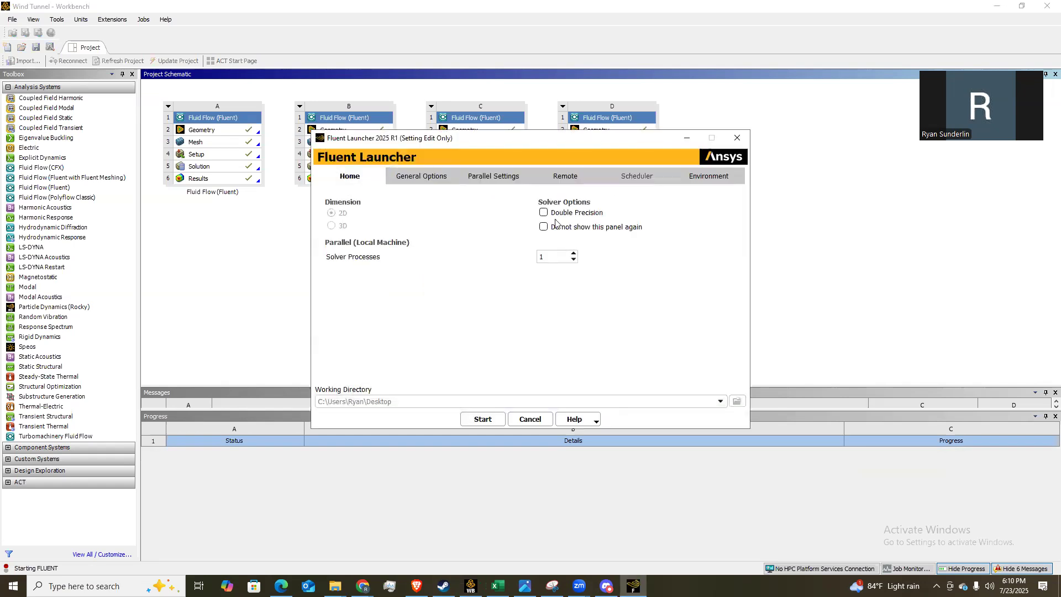
click(473, 415)
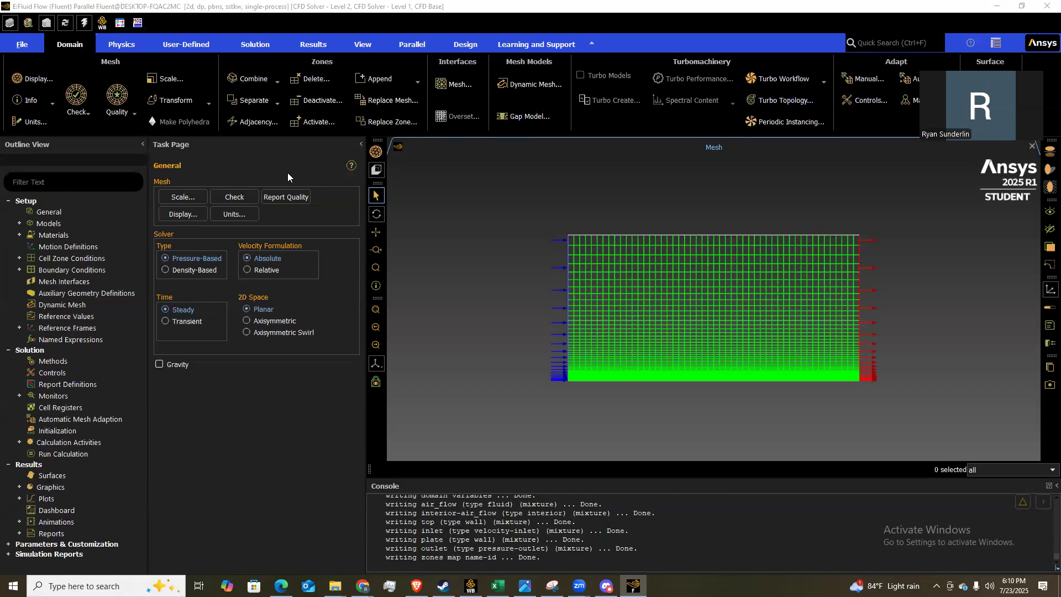
scroll(685, 373, up, 3)
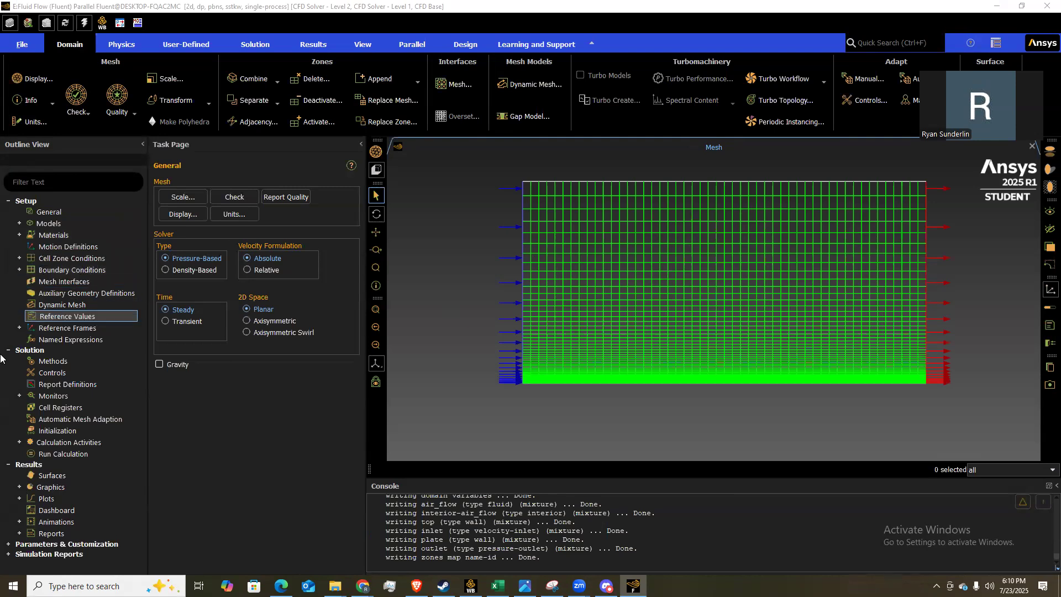
In the reference values, set the density to 1.2 kg/m³ and the viscosity to 1.8e-05 kg/(m s).
click(75, 317)
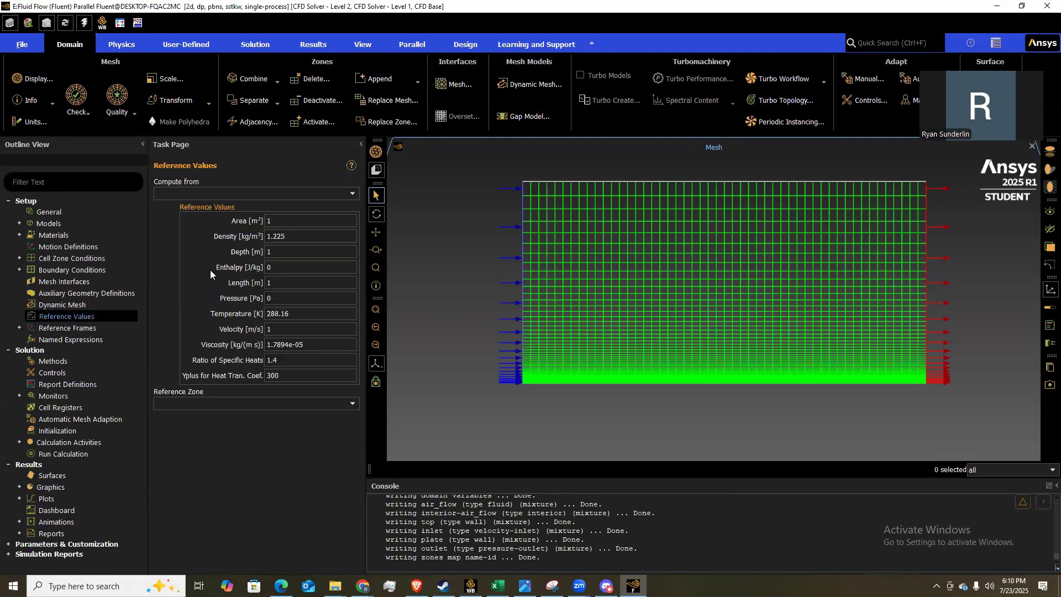
click(296, 233)
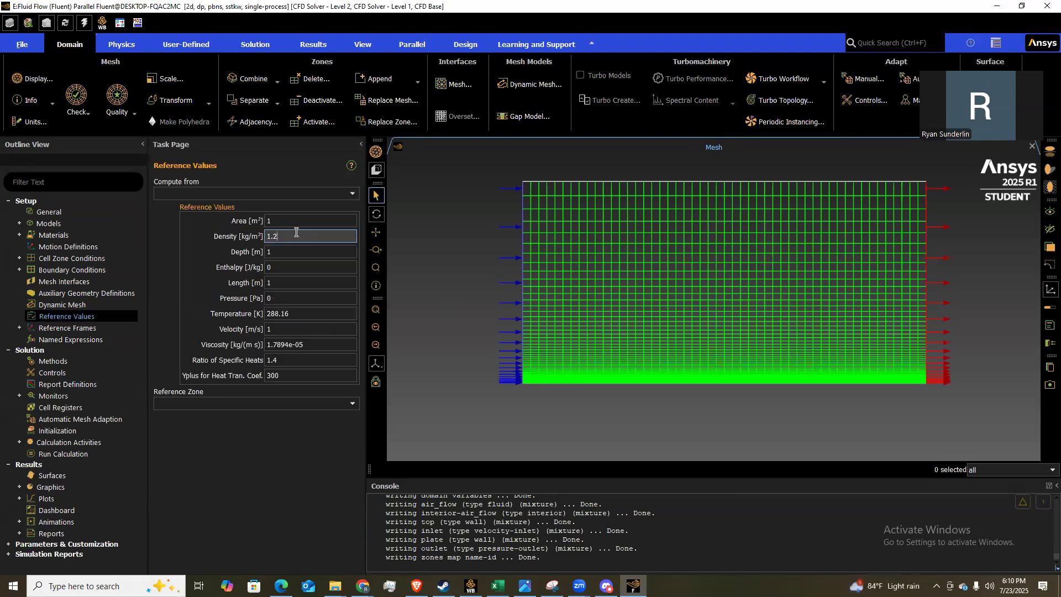
click(291, 343)
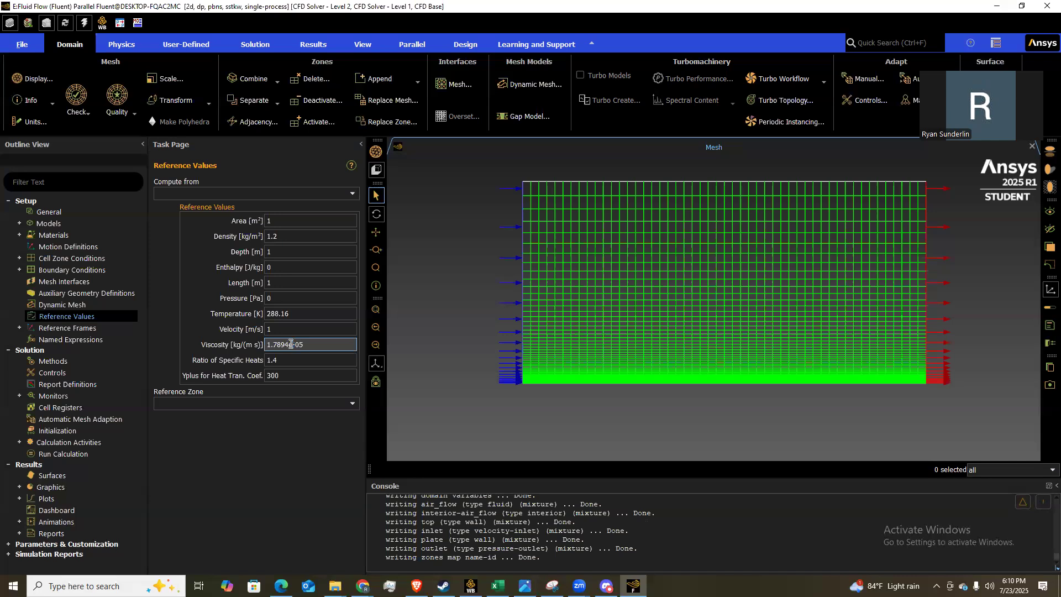
key(BackSpace)
key(BackSpace)
key(BackSpace)
key(BackSpace)
text(8)
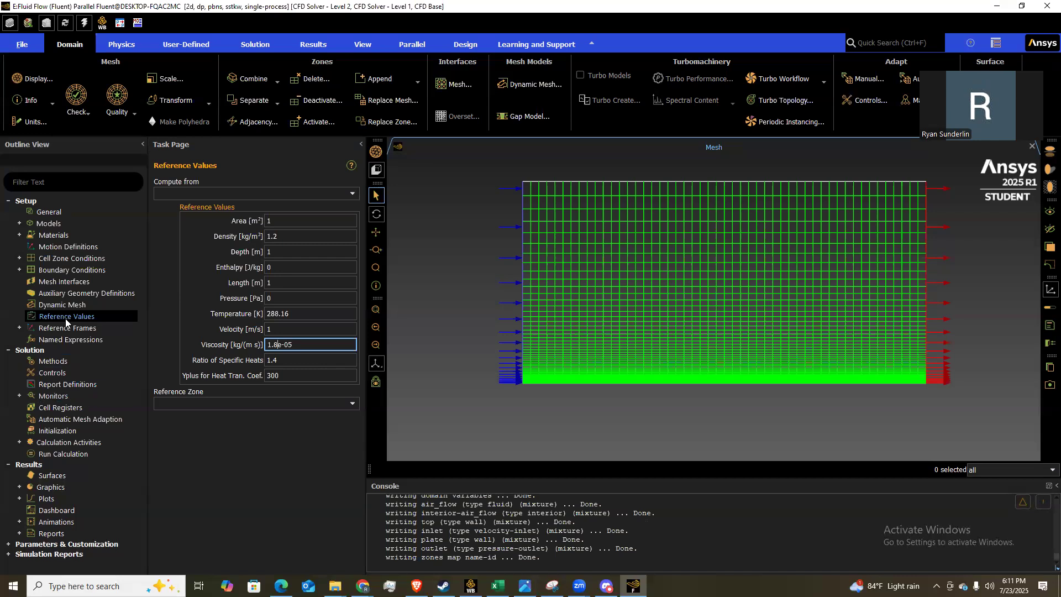
key(Return)
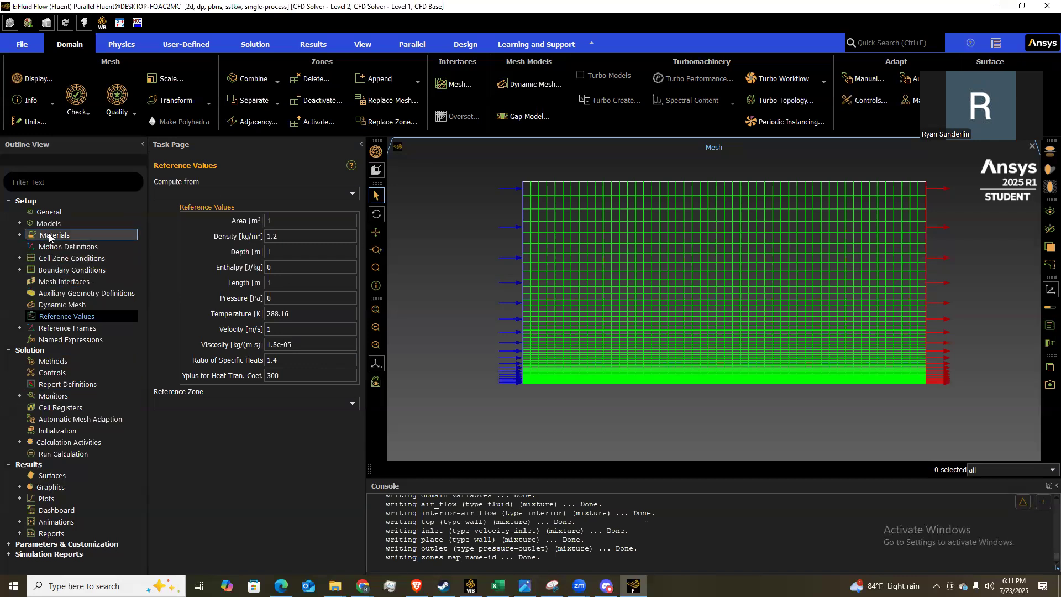
Change the fluid material air to a constant density of 1.2 kg/m³ and a constant viscosity of 1.8e-05 kg/(m s).
click(18, 223)
click(18, 223)
click(19, 235)
double_click(56, 247)
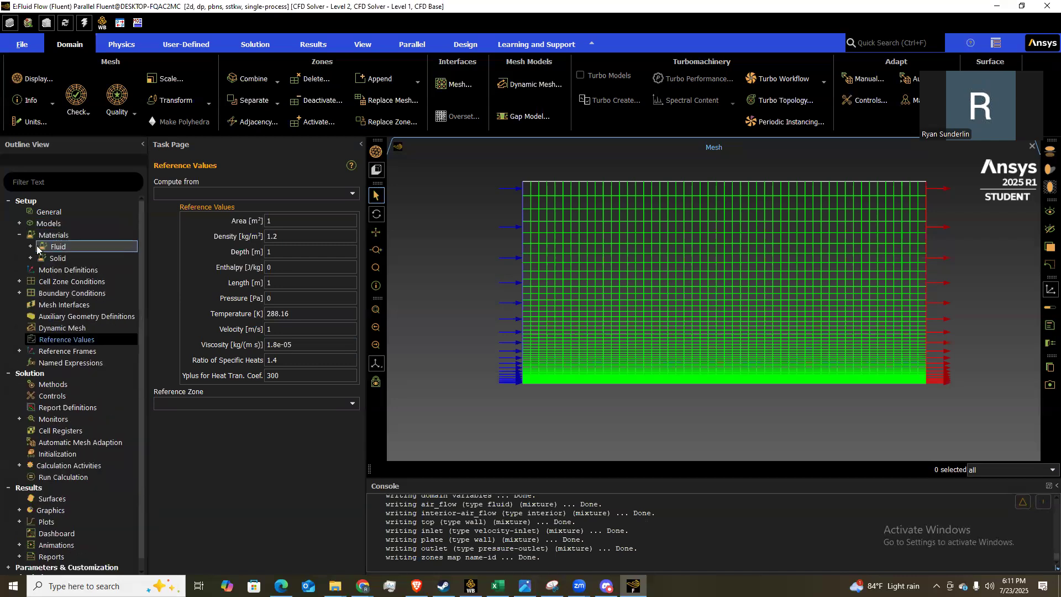
double_click(67, 258)
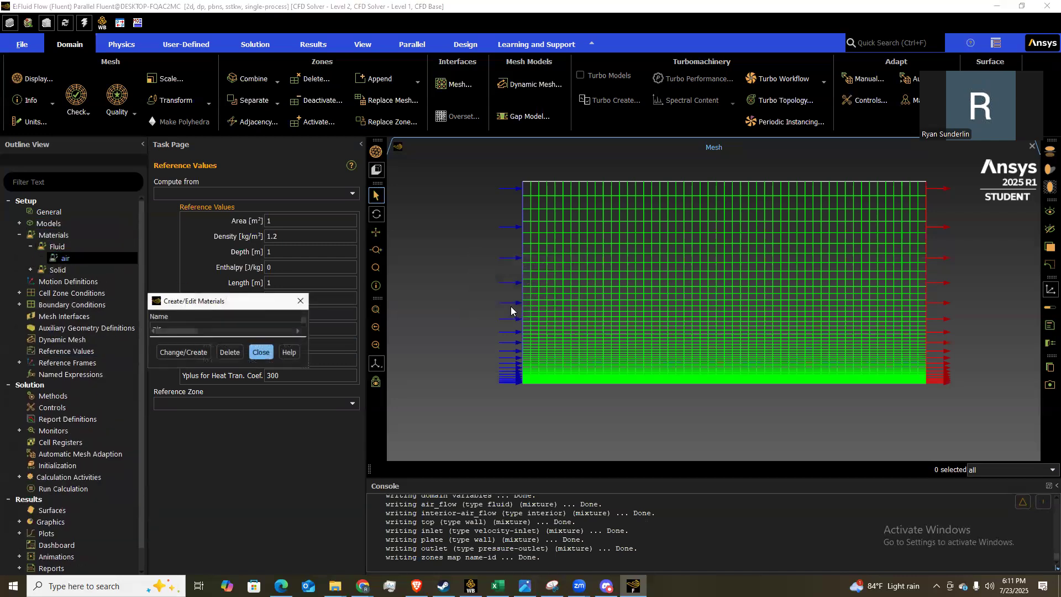
click(520, 283)
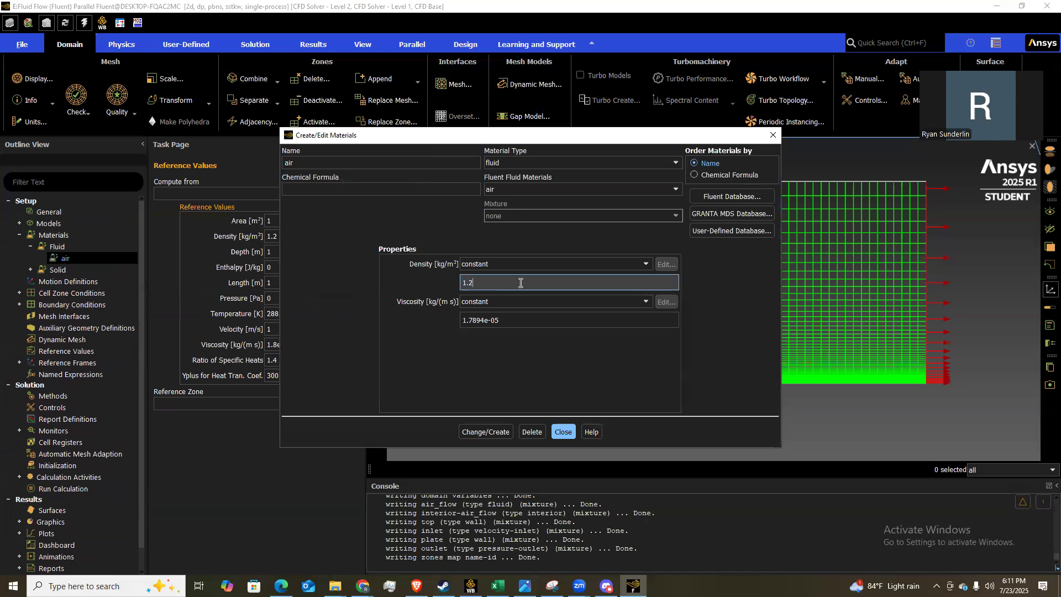
click(482, 321)
key(BackSpace)
key(BackSpace)
key(BackSpace)
key(BackSpace)
text(8)
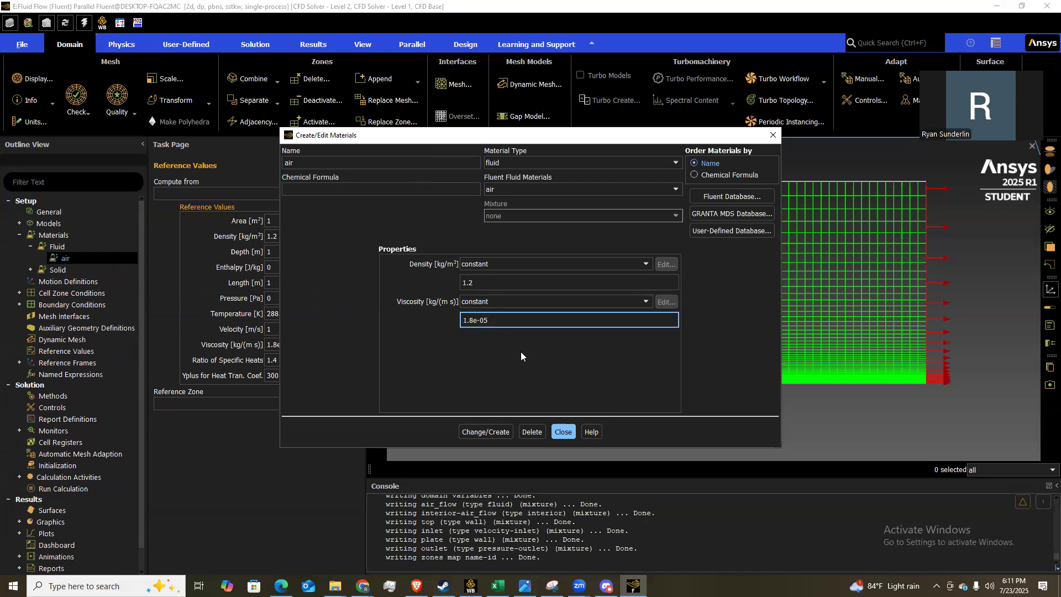
click(496, 433)
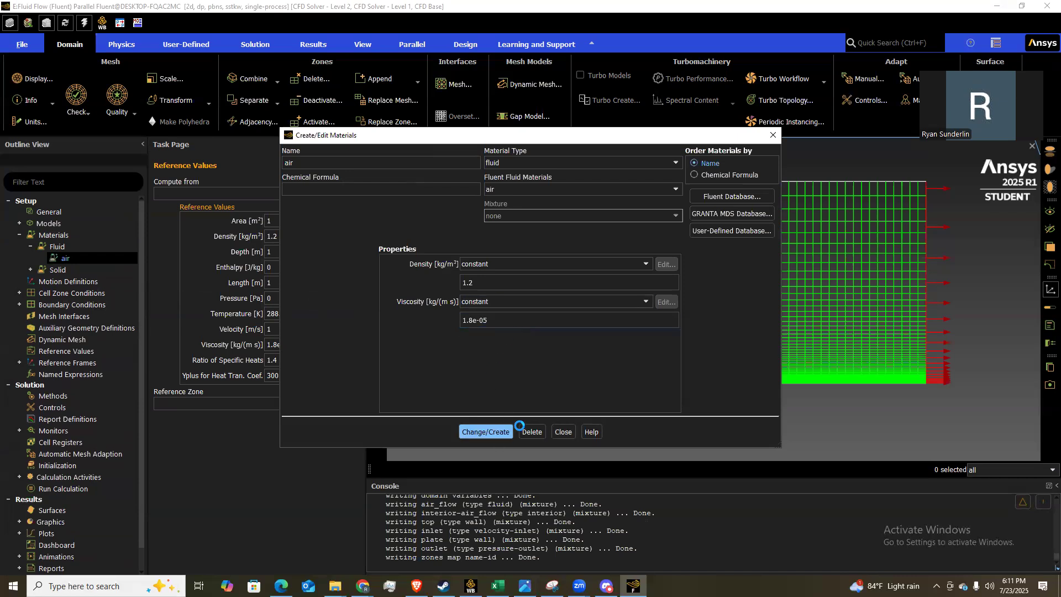
click(563, 432)
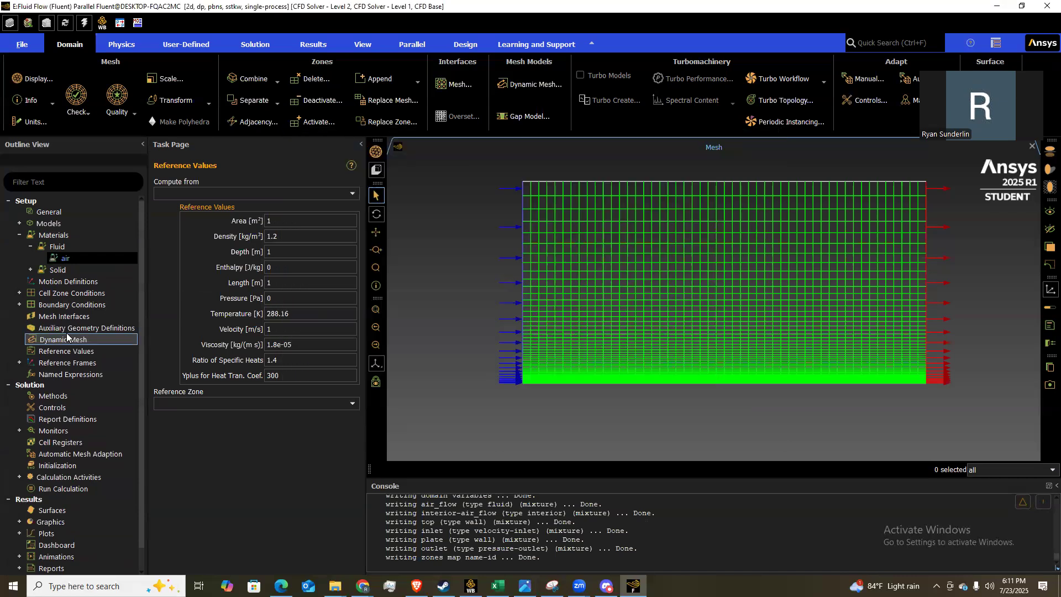
Set the velocity magnitude of the inlet boundary condition to 2 m/s and apply it.
click(20, 304)
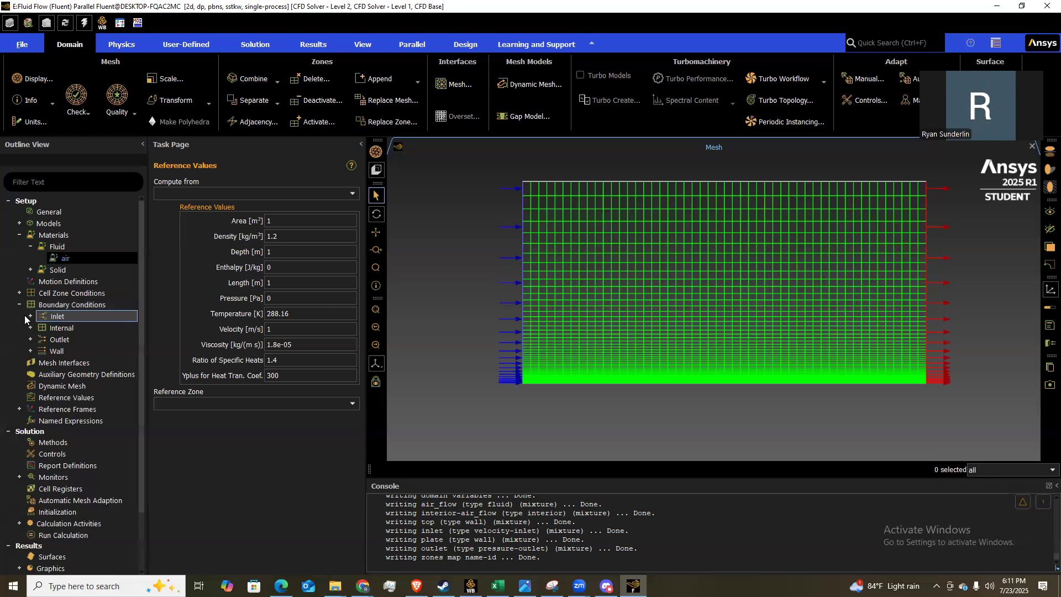
click(31, 316)
click(69, 329)
double_click(69, 329)
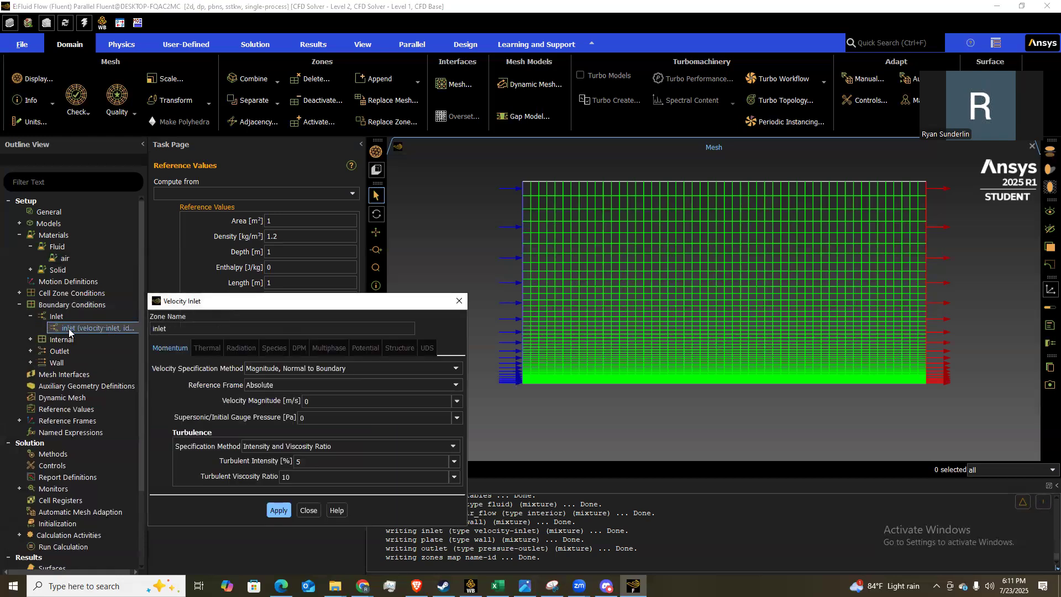
key(BackSpace)
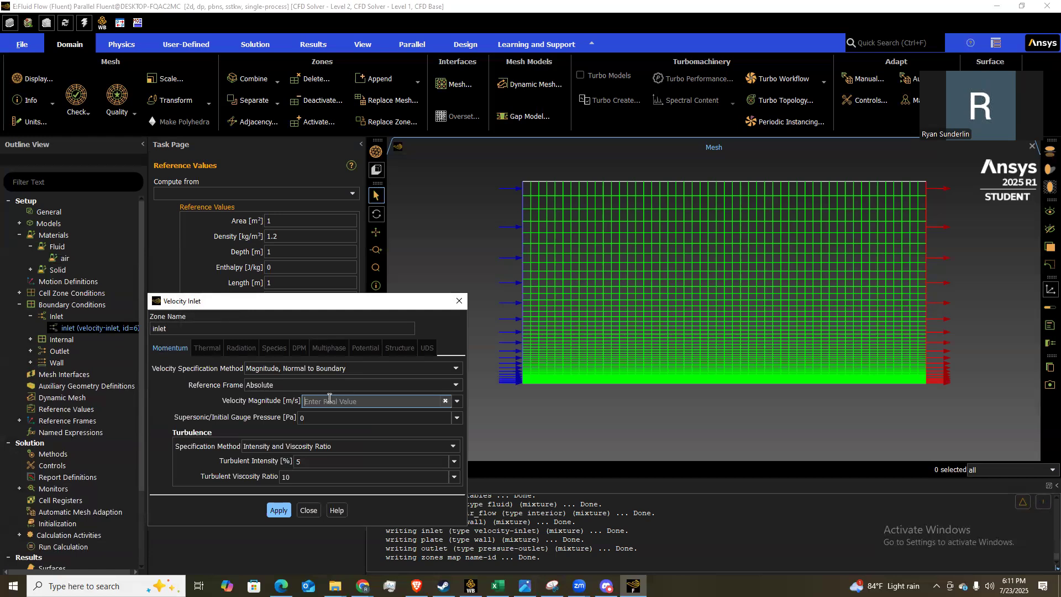
text(2)
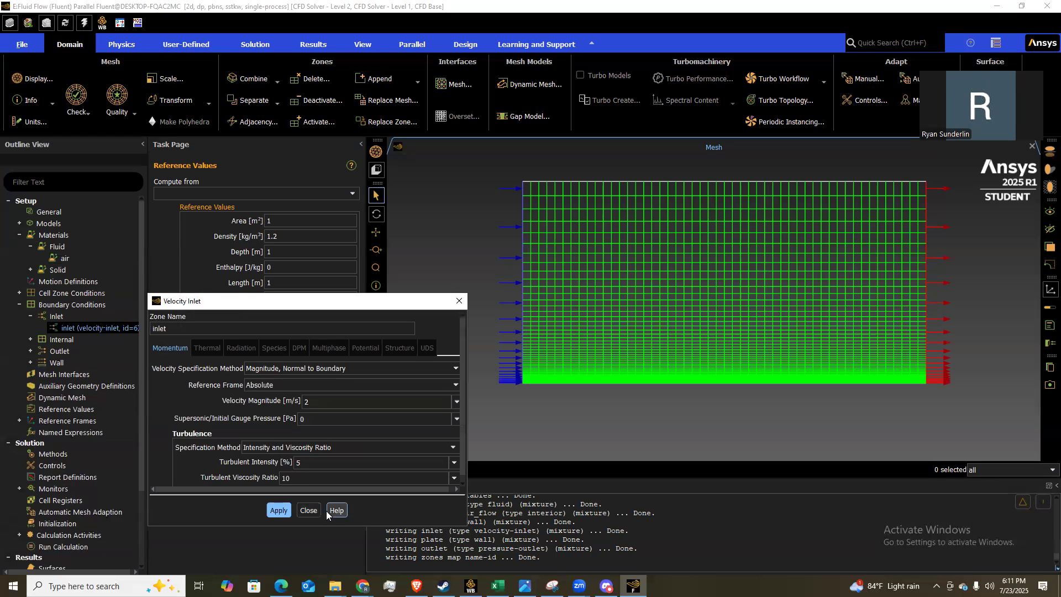
click(308, 510)
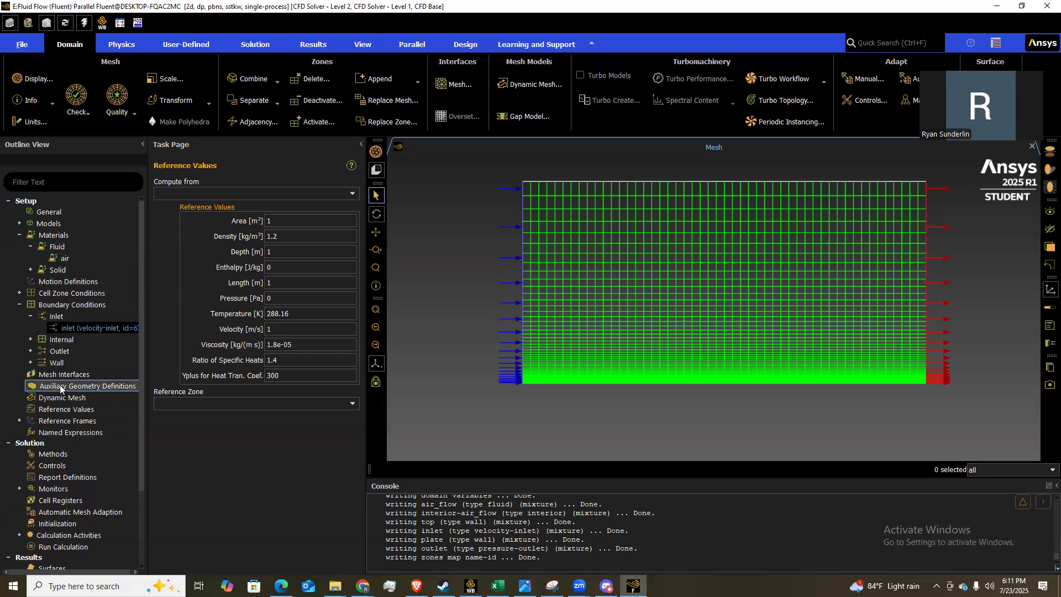
Compute the reference values from the inlet boundary.
click(56, 409)
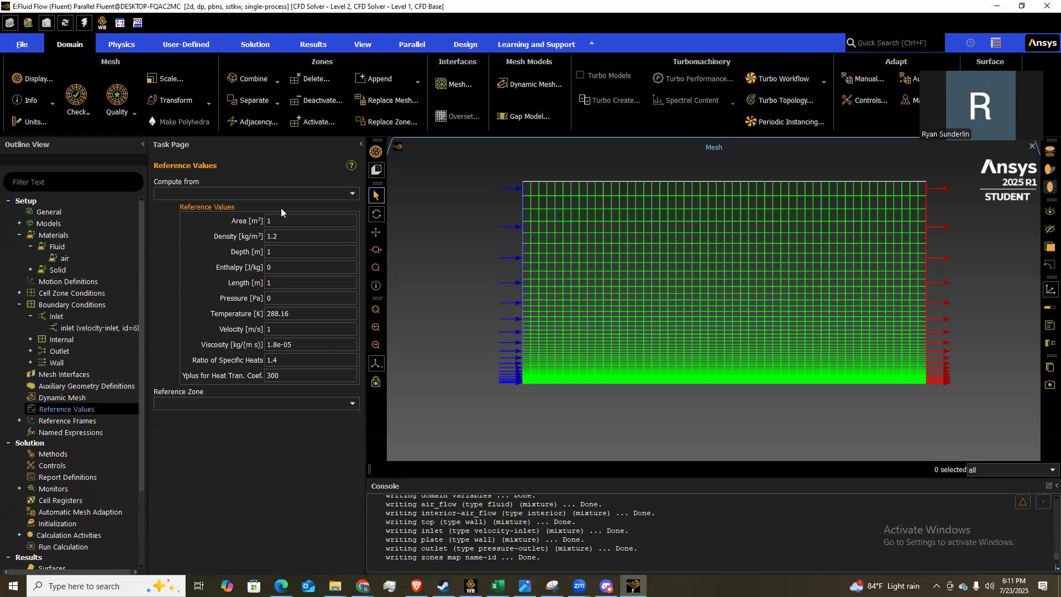
click(336, 195)
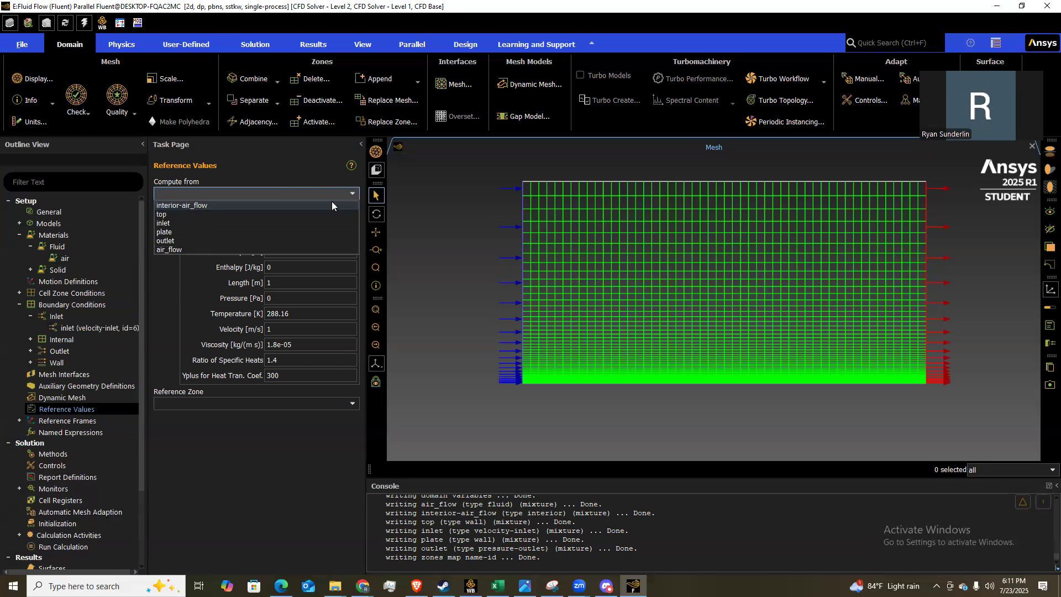
click(185, 223)
double_click(282, 329)
text(2)
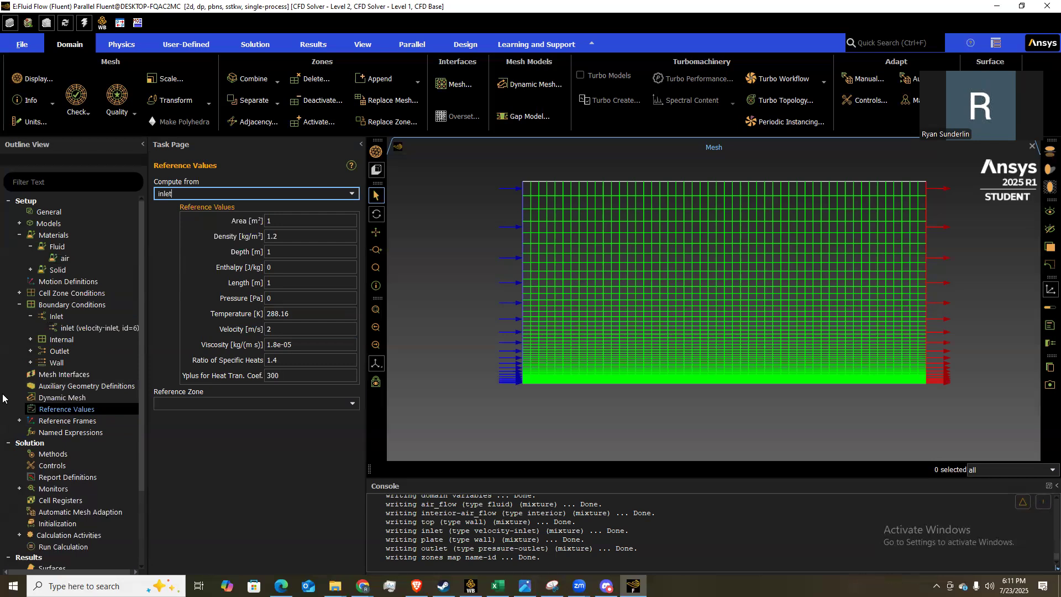
Initialize the flow solution using the Hybrid Initialization method.
scroll(58, 437, down, 3)
click(59, 433)
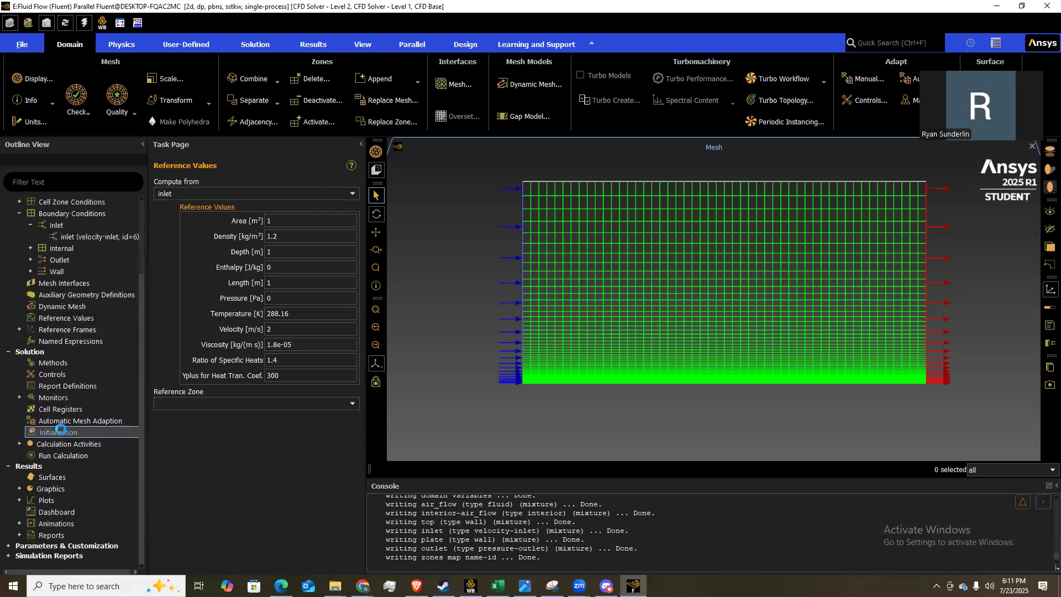
click(224, 227)
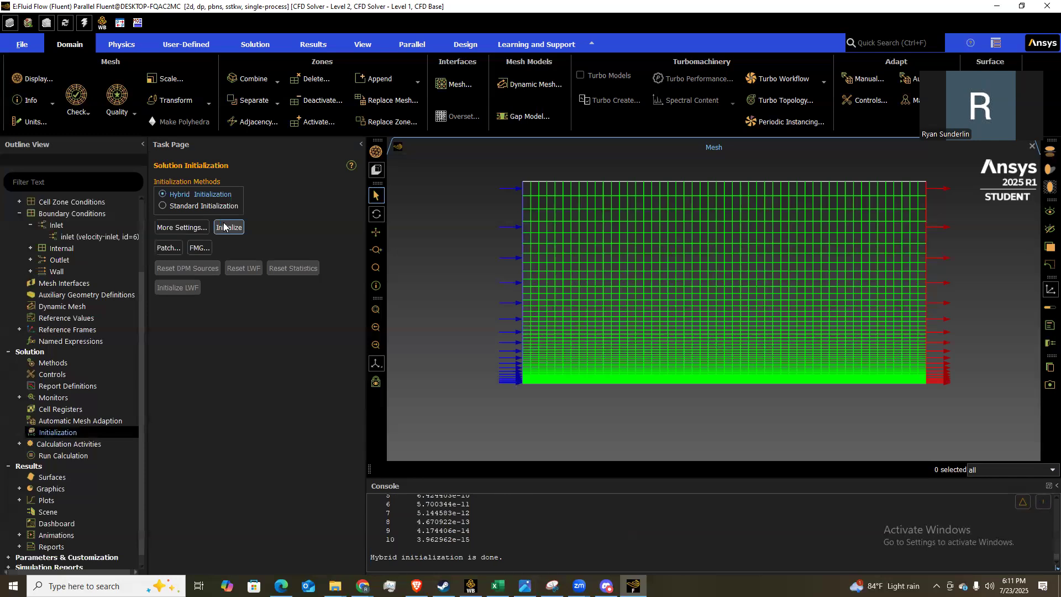
scroll(591, 562, up, 6)
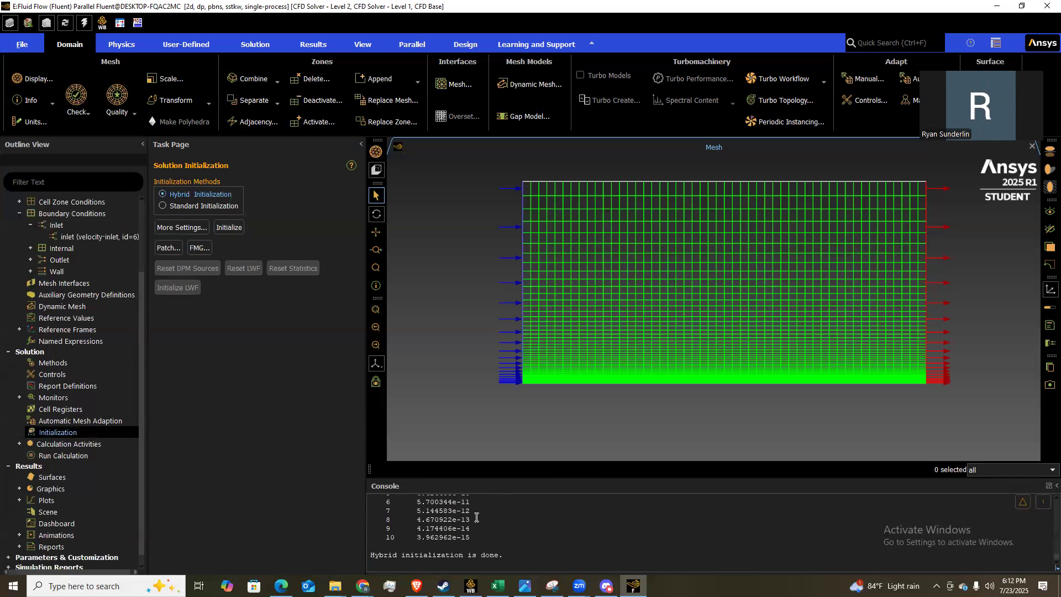
scroll(591, 562, down, 6)
Set the number of iterations to 200 and run the calculation to completion.
click(53, 452)
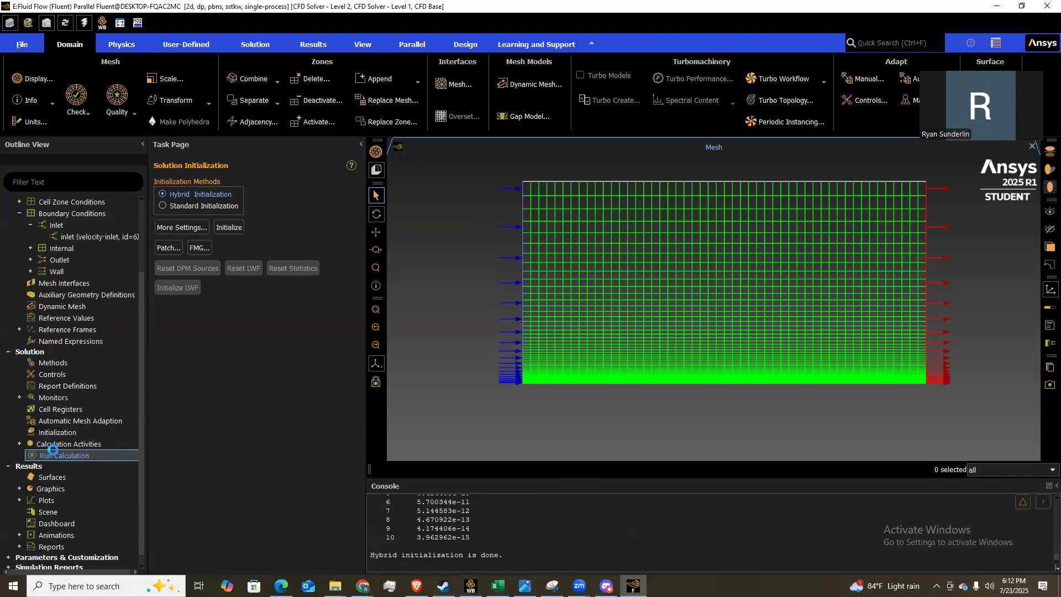
click(236, 313)
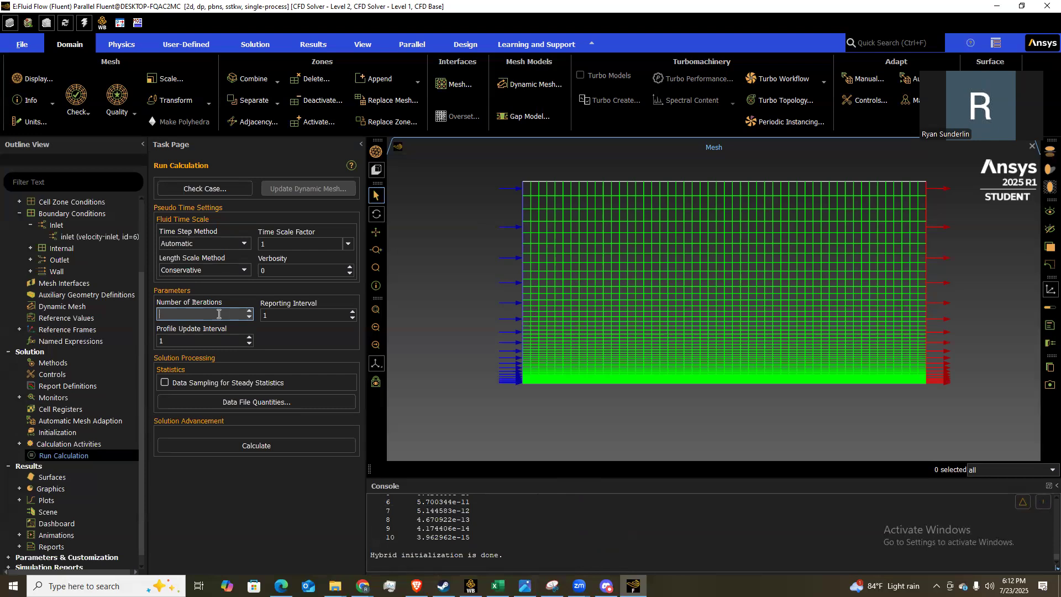
click(263, 444)
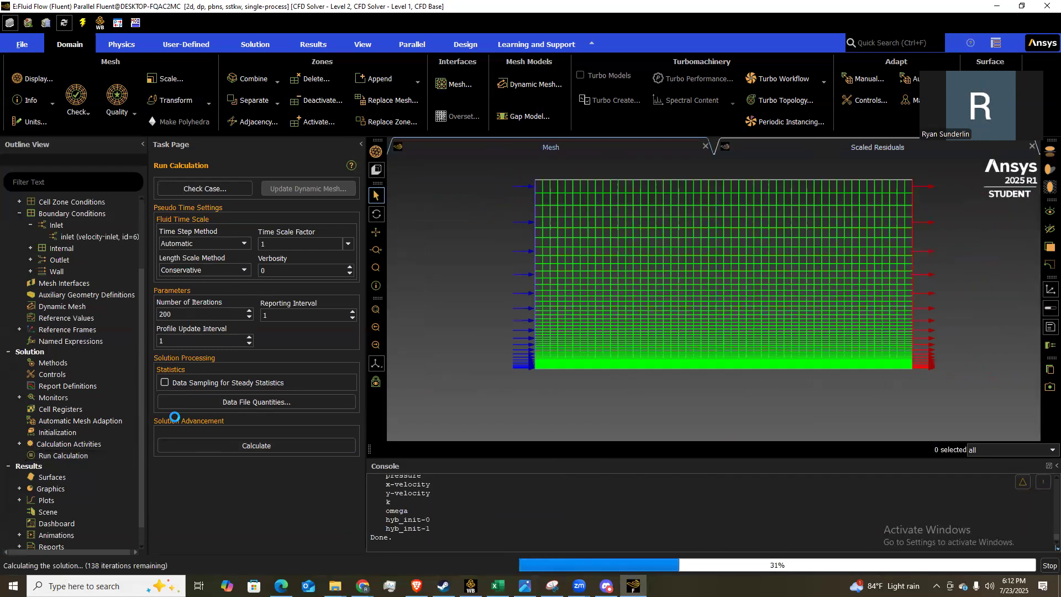
click(555, 305)
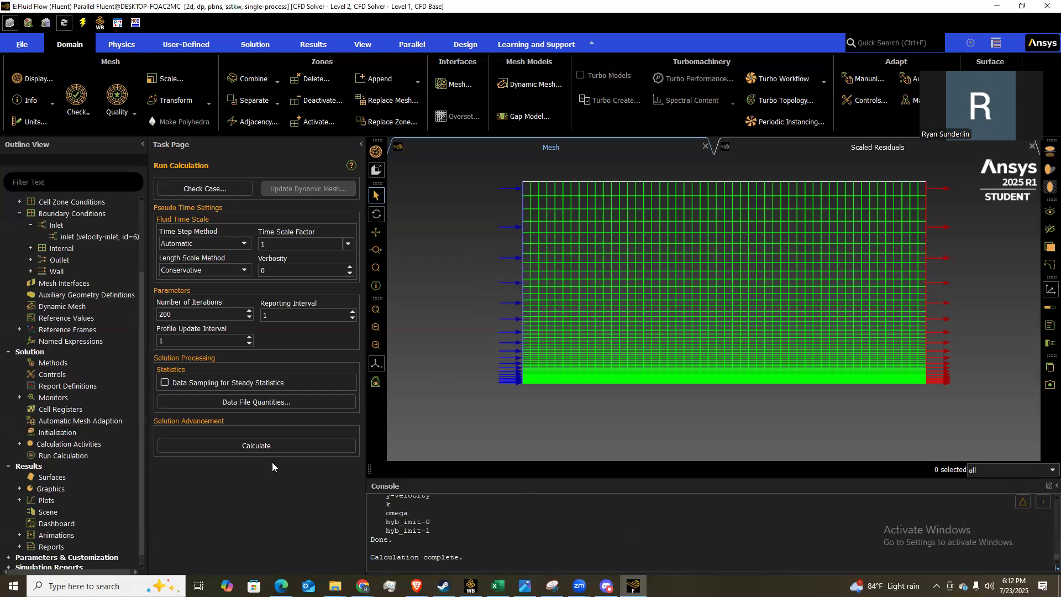
Create and display velocity vectors colored by velocity magnitude on the inlet, interior-air_flow, outlet, plate and top surfaces.
click(19, 489)
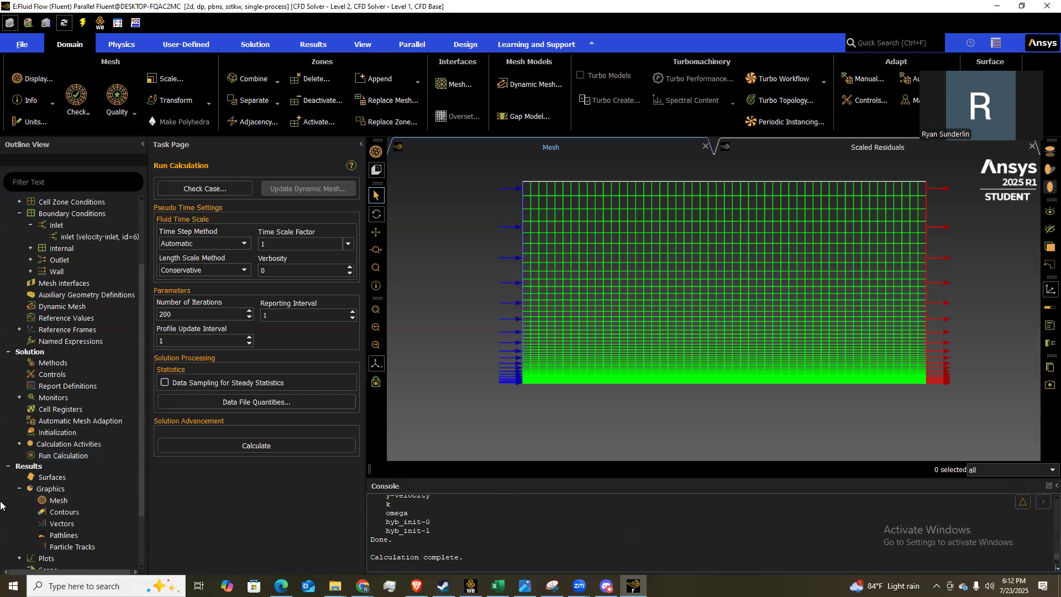
double_click(62, 523)
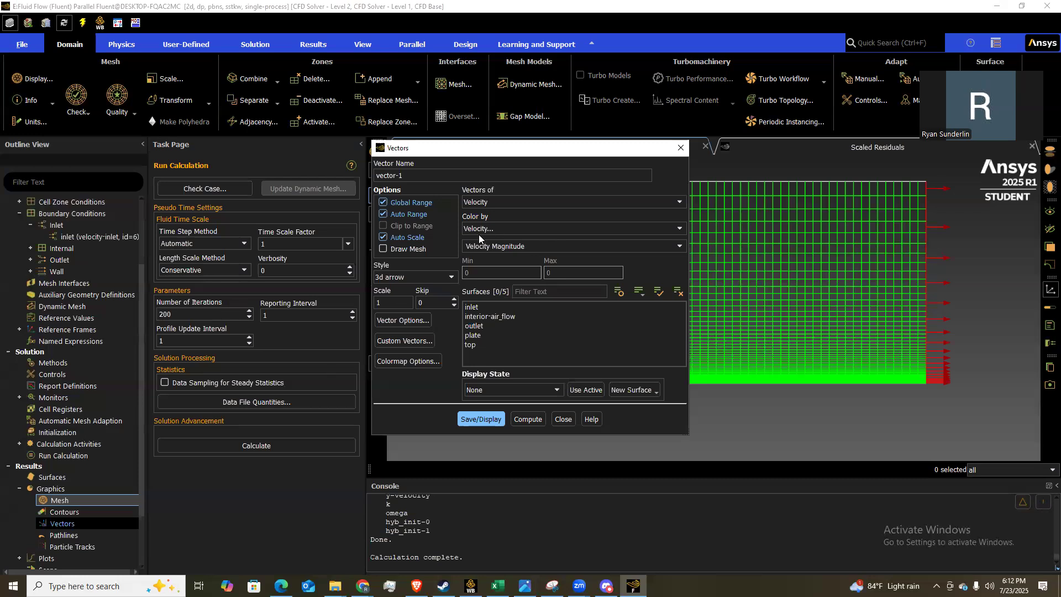
click(471, 307)
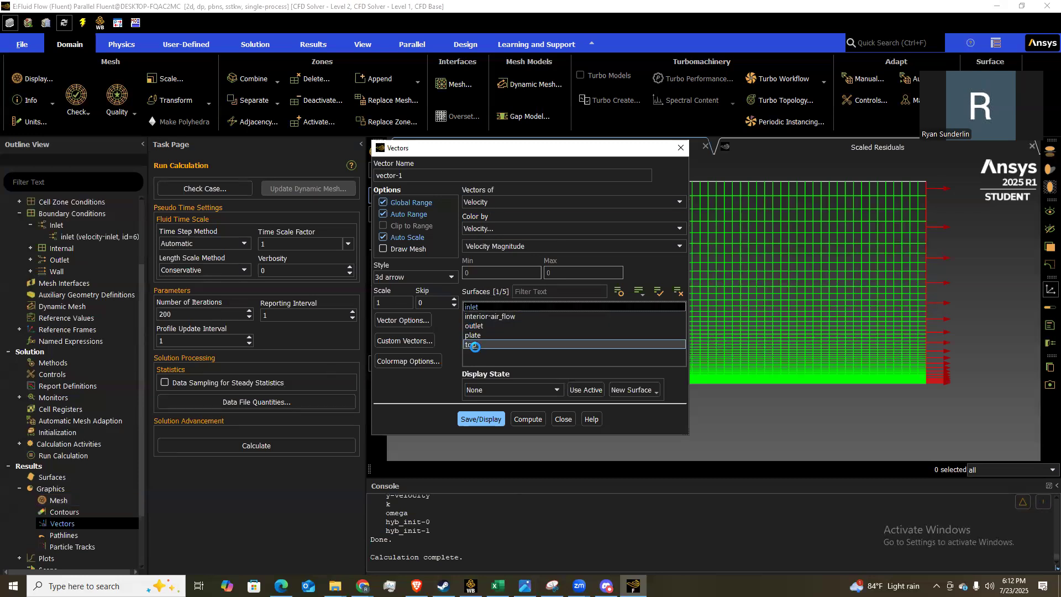
shift+click(475, 346)
click(484, 419)
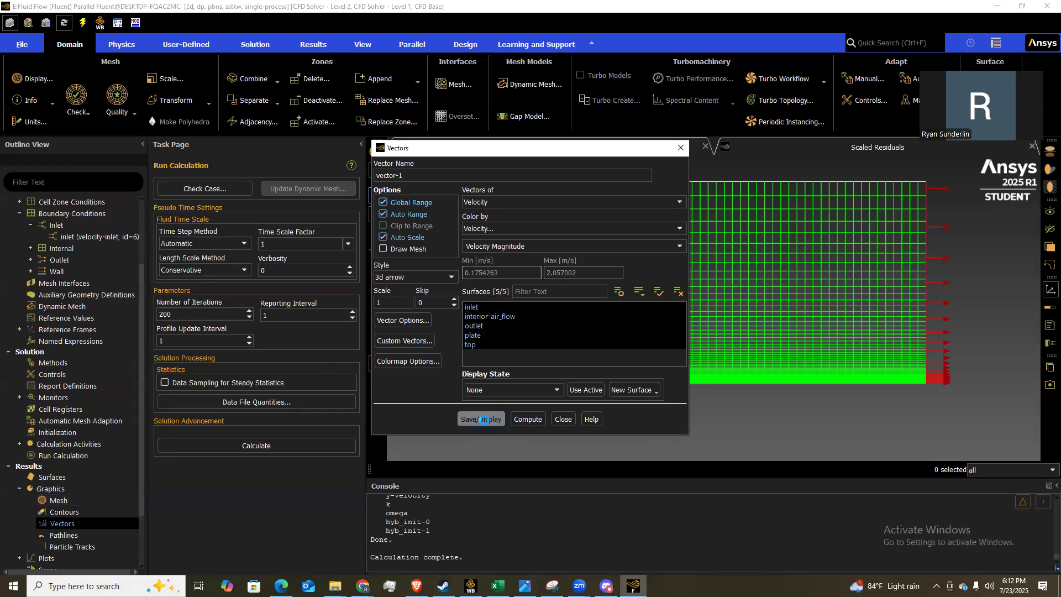
click(563, 419)
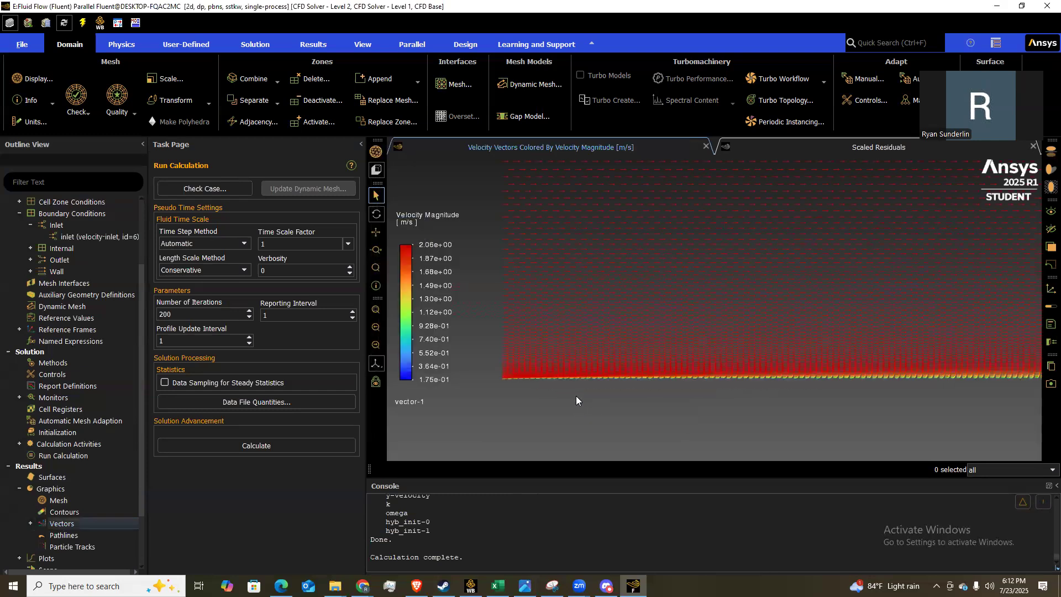
Examine the velocity vectors along the bottom plate, from its leading edge downstream, for the near-wall velocity profile.
scroll(581, 390, up, 8)
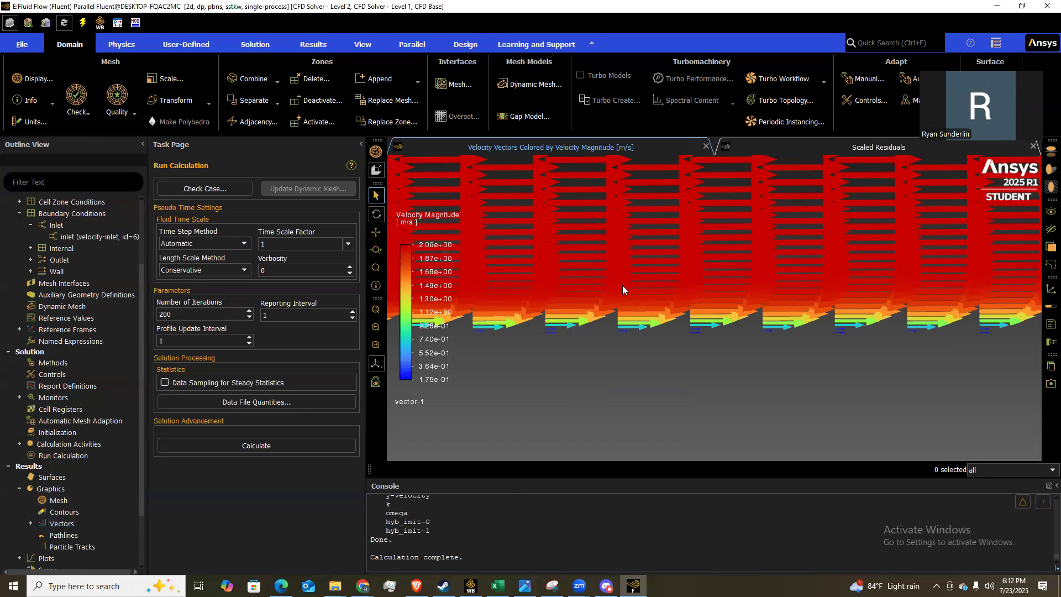
scroll(691, 282, up, 3)
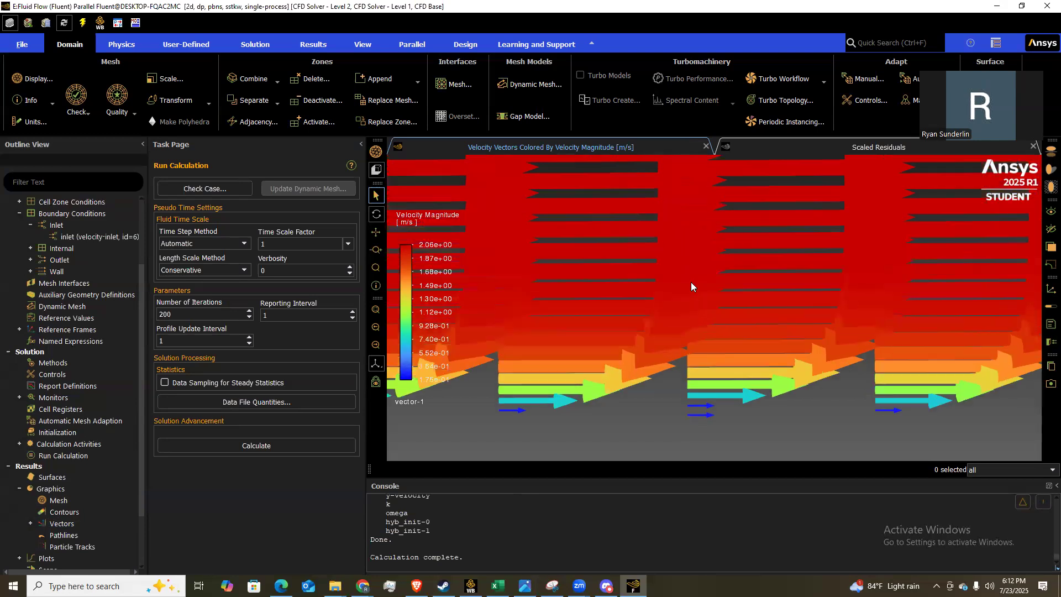
scroll(685, 299, down, 5)
scroll(685, 298, down, 5)
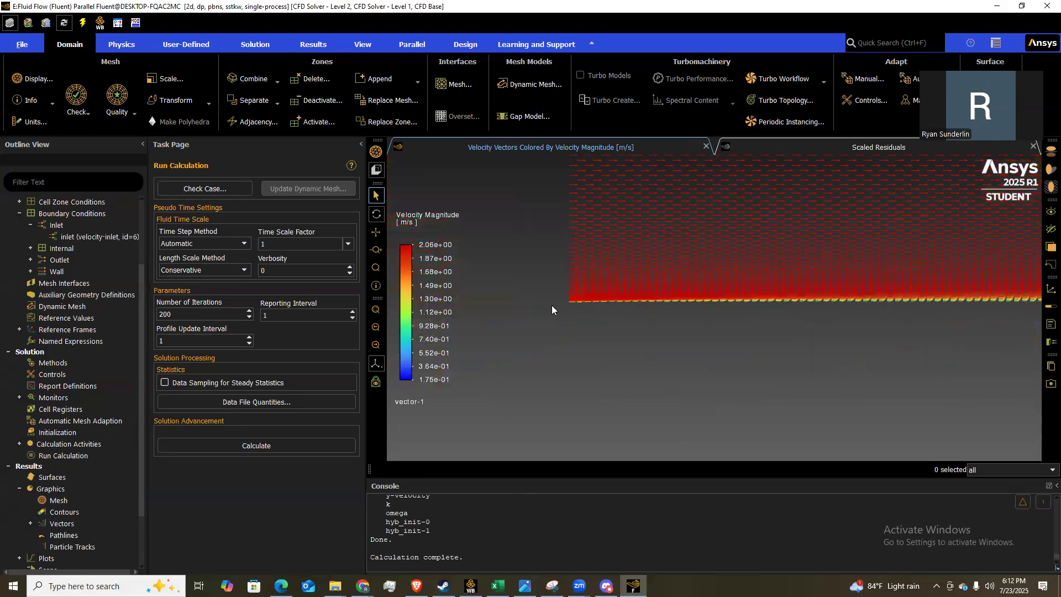
scroll(556, 304, up, 3)
scroll(633, 297, up, 3)
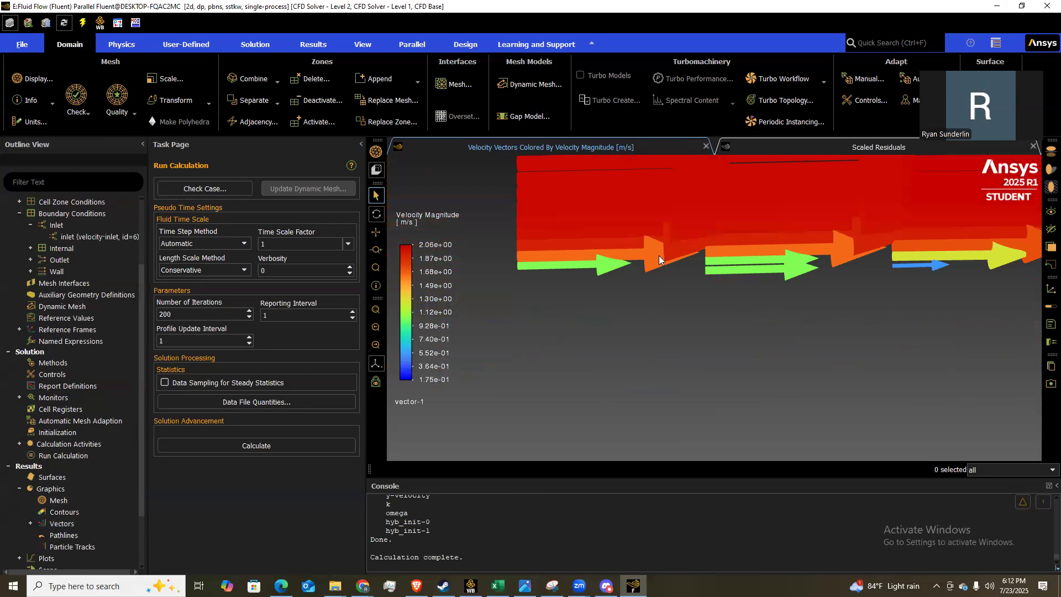
scroll(731, 266, down, 3)
scroll(837, 321, down, 3)
drag(837, 320, 582, 342)
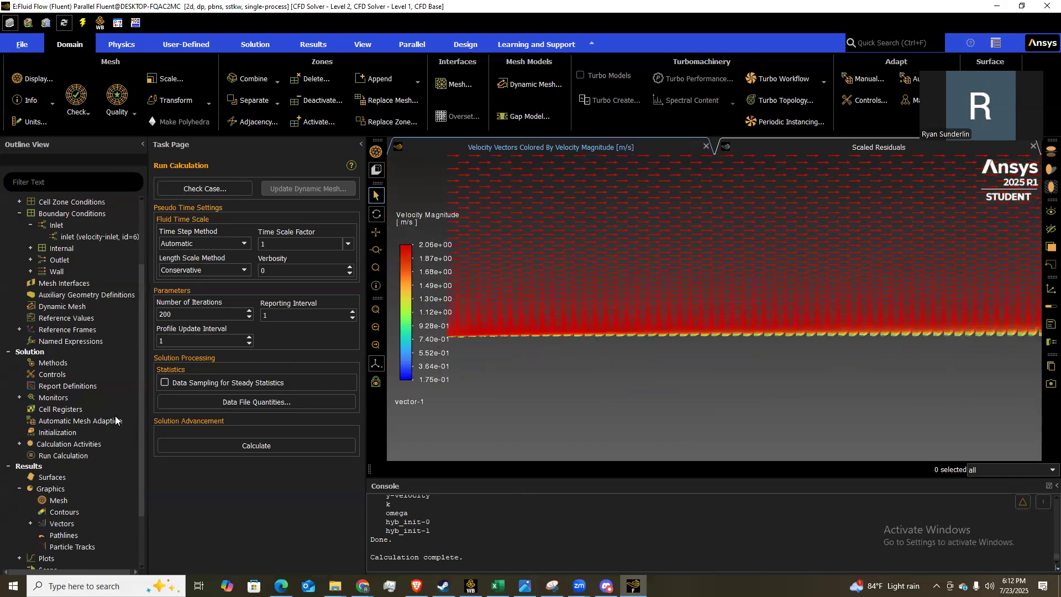
Start a new XY plot with the Y axis function set to Wall Fluxes, Wall Shear Stress.
scroll(77, 491, down, 2)
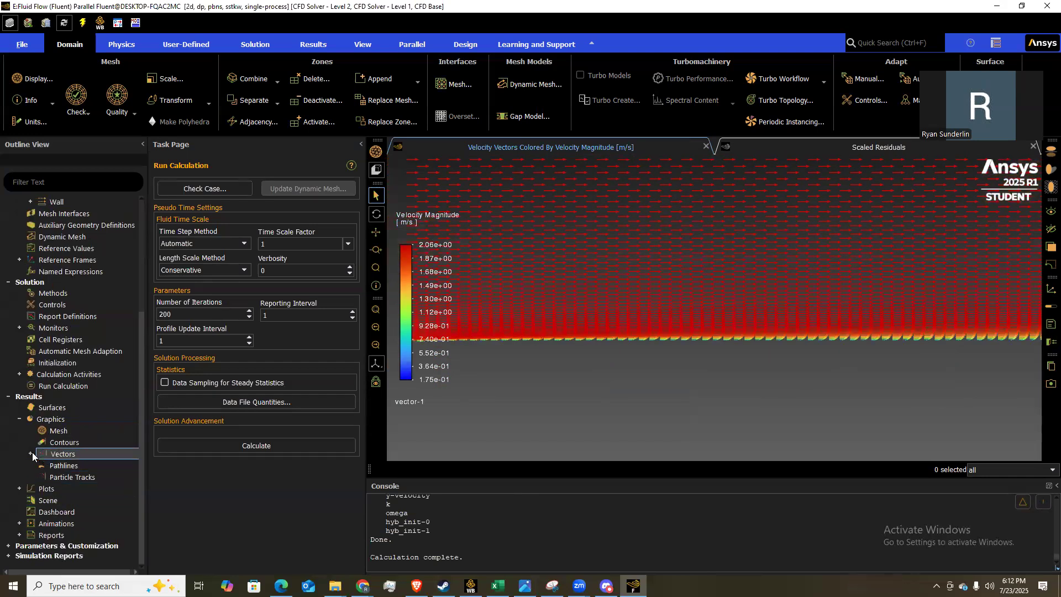
click(20, 488)
double_click(56, 511)
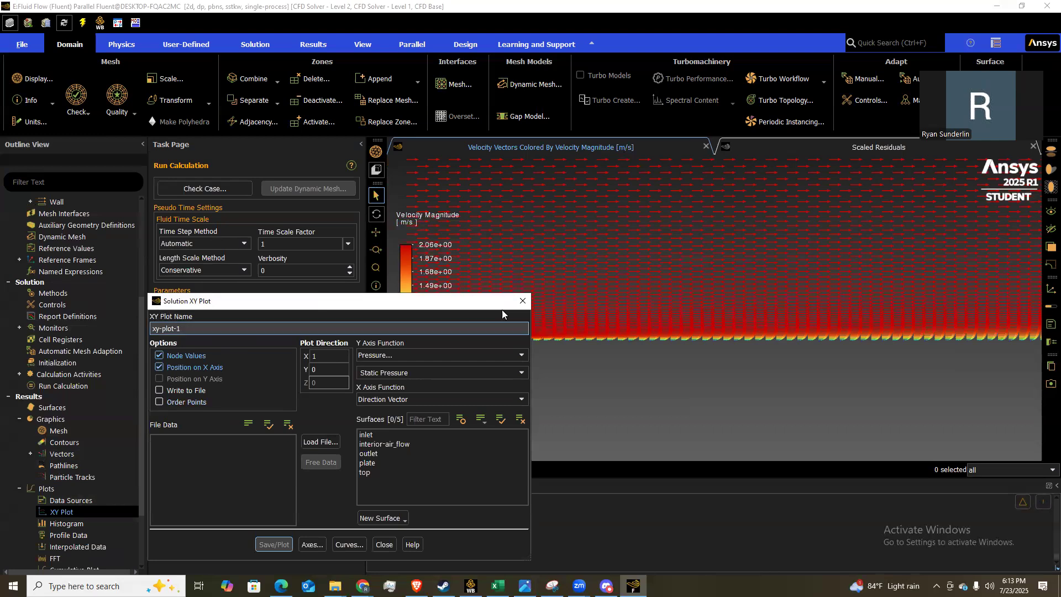
click(436, 354)
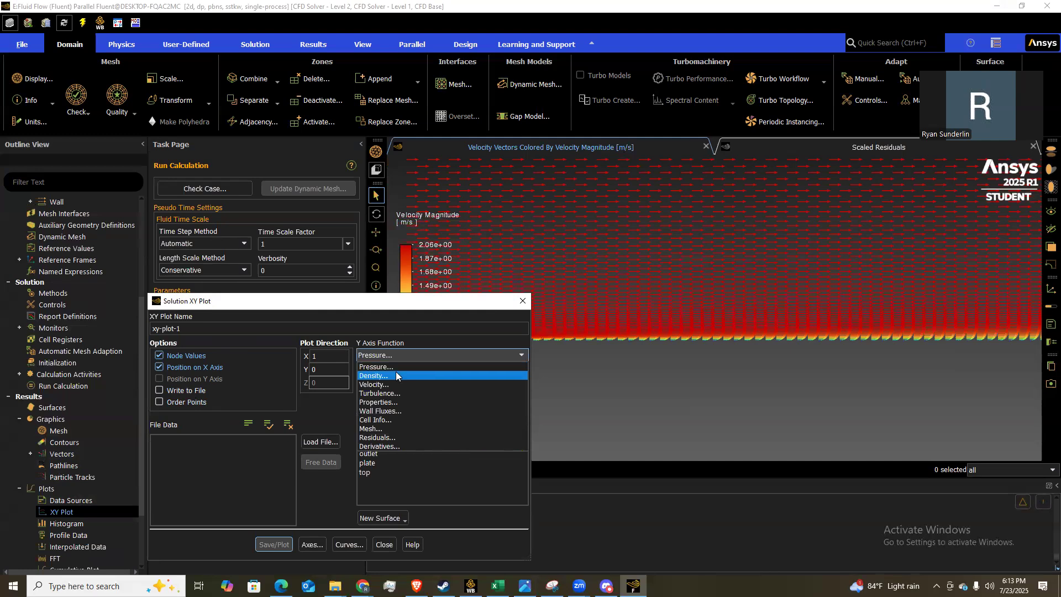
click(381, 411)
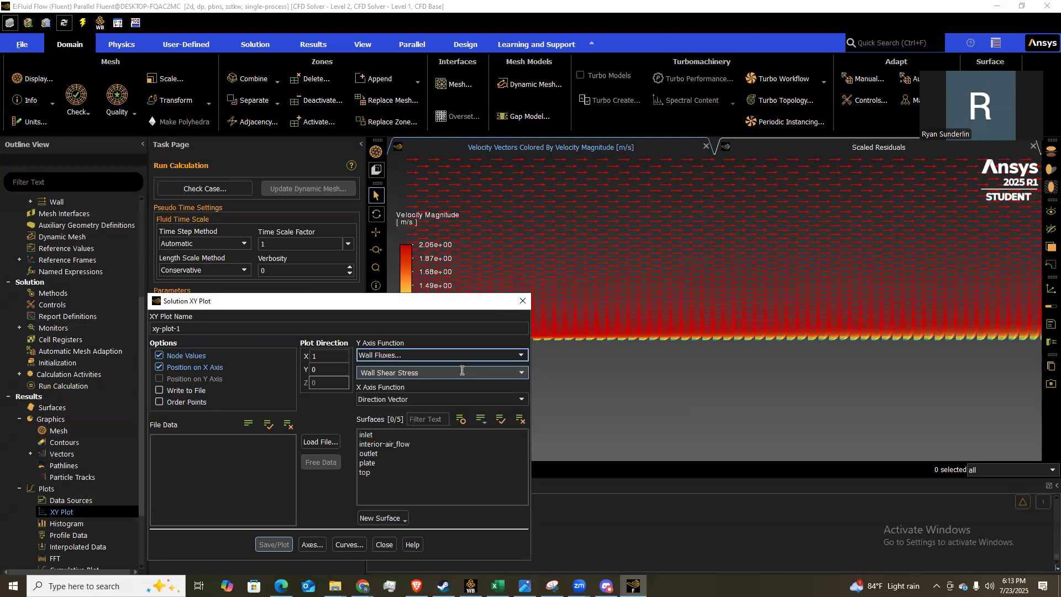
click(523, 372)
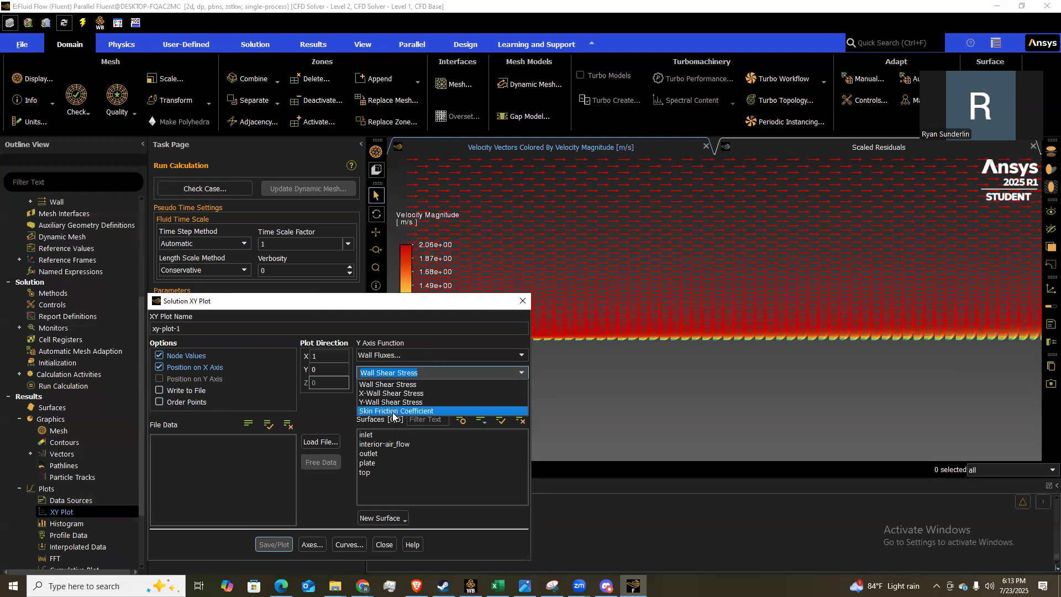
Include all five surfaces, from inlet to top, in the XY plot, then save and display it.
click(382, 433)
shift+click(366, 473)
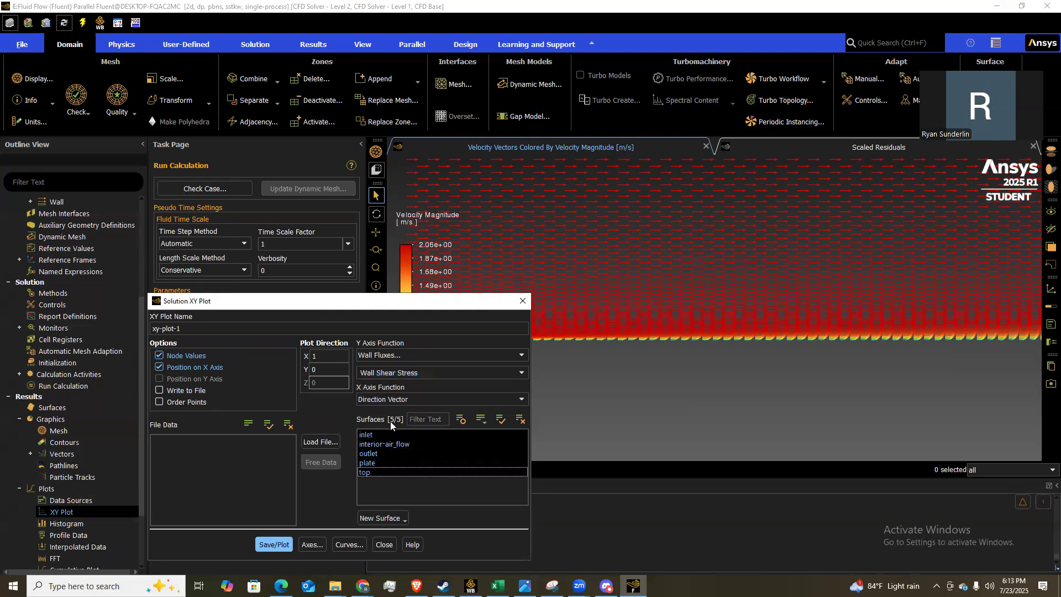
click(272, 544)
click(384, 544)
scroll(624, 354, up, 7)
scroll(626, 355, down, 8)
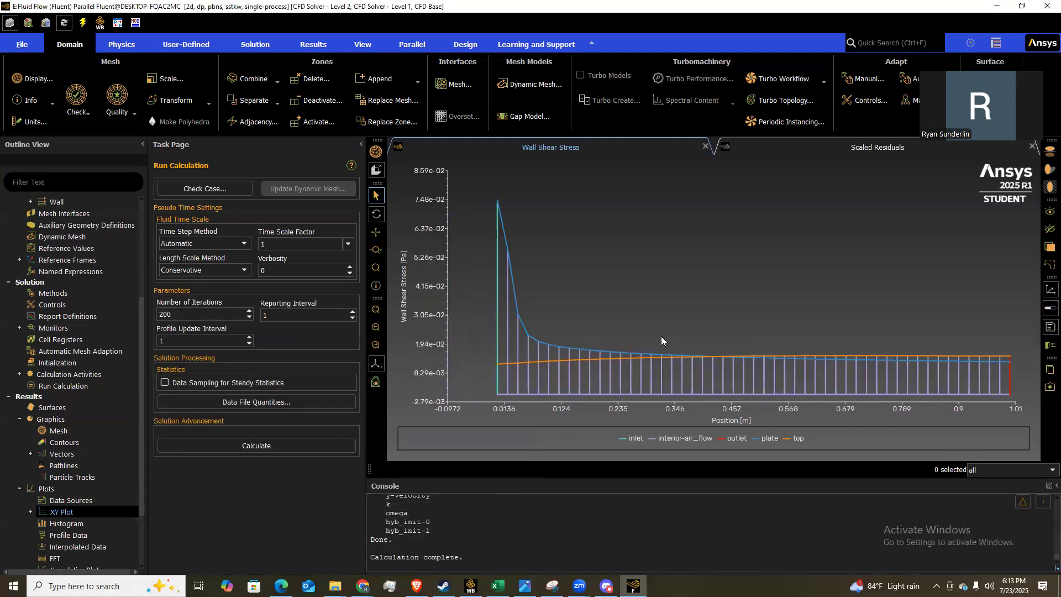